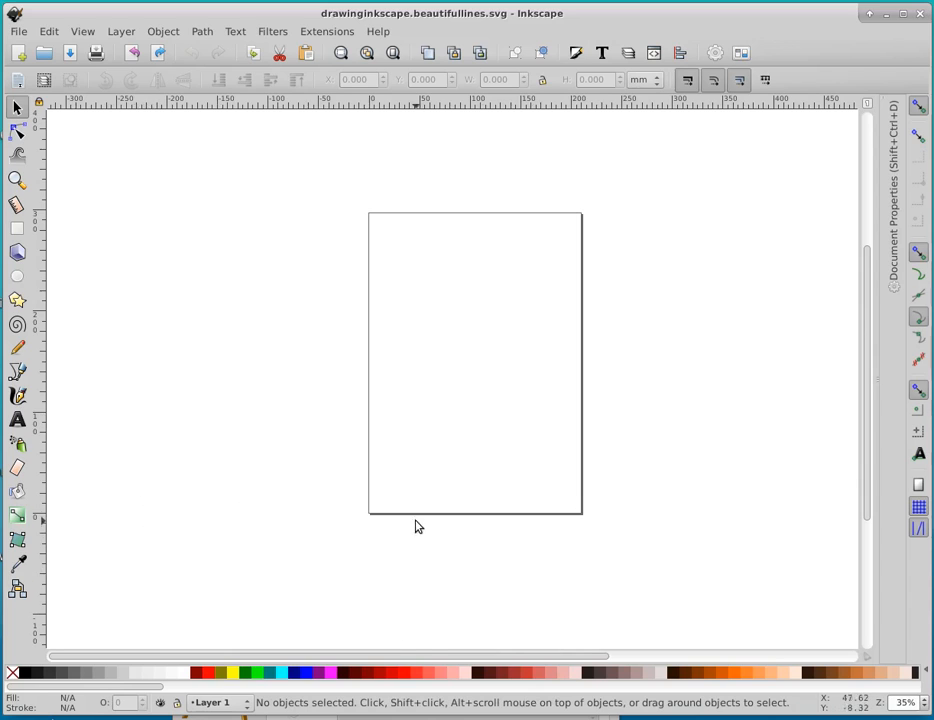
Set the canvas zoom to 1:1 and switch the interface layout to Custom
{"action": "left_click", "coordinate": [80, 32]}
{"action": "mouse_move", "coordinate": [110, 50]}
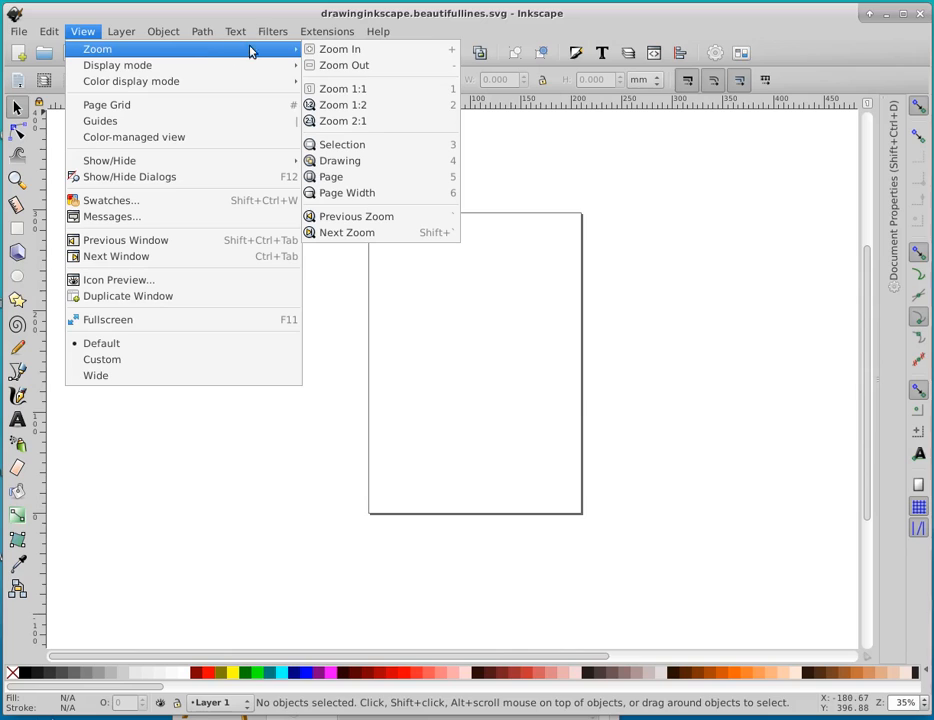
{"action": "left_click", "coordinate": [330, 90]}
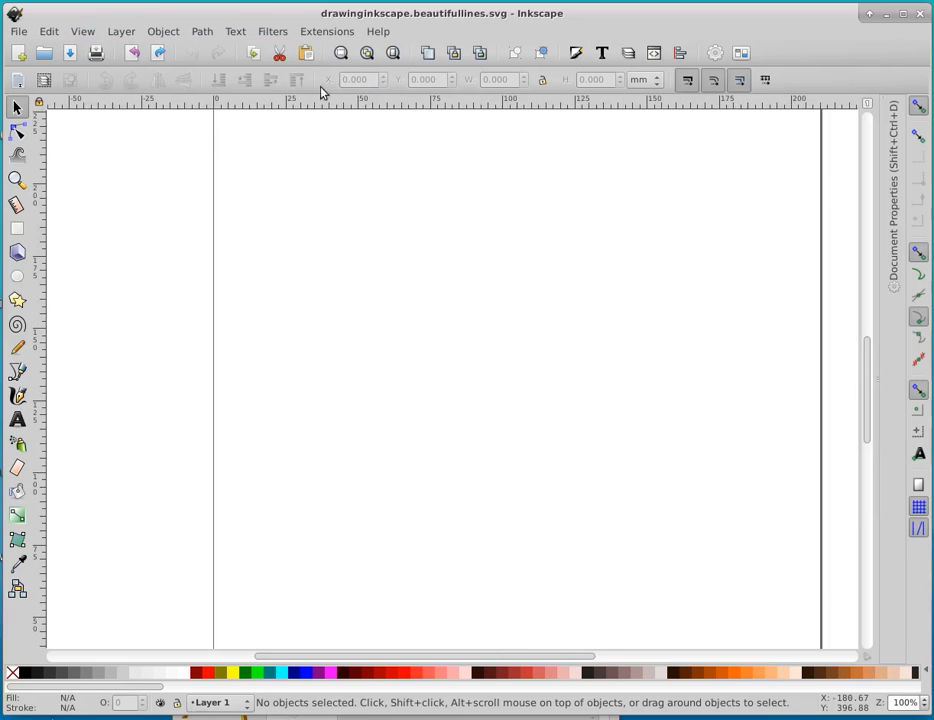
{"action": "left_click", "coordinate": [80, 33]}
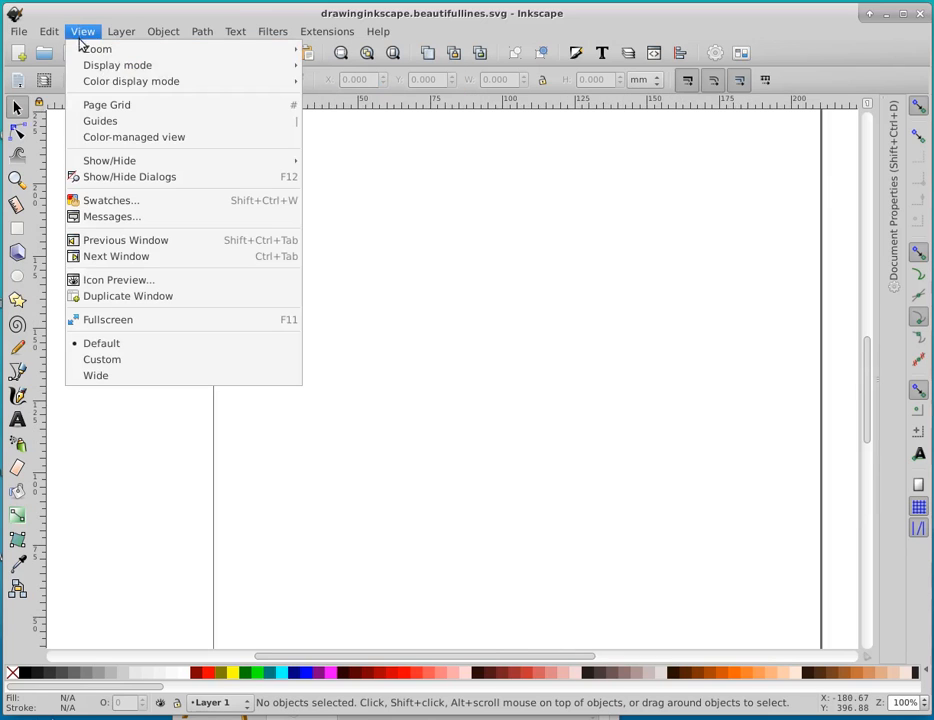
{"action": "left_click", "coordinate": [84, 360]}
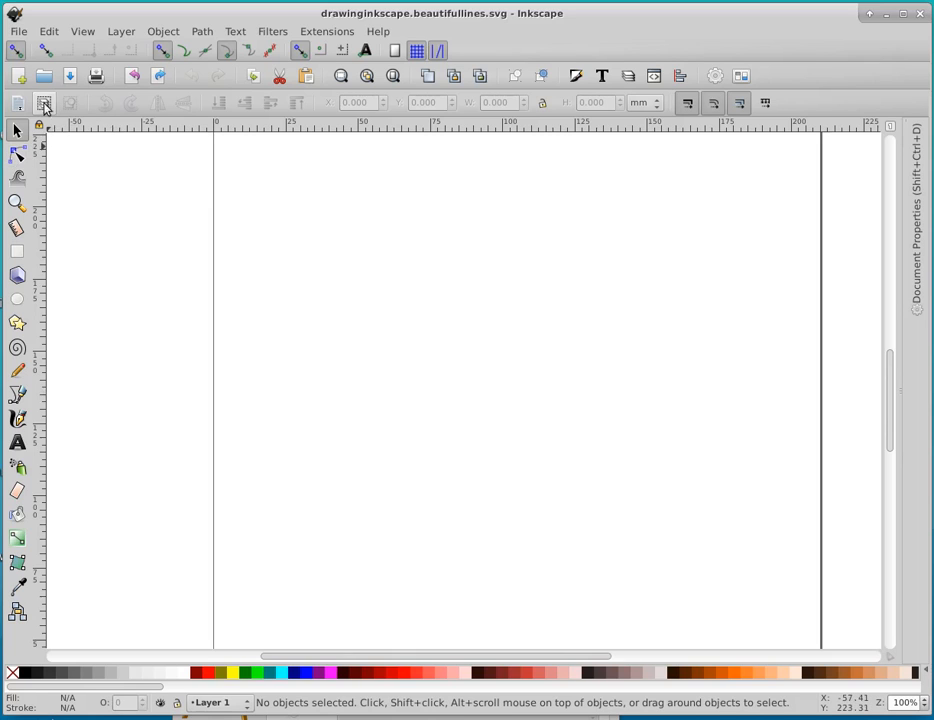
Turn off the page border in the document properties and close them
{"action": "left_click", "coordinate": [17, 33]}
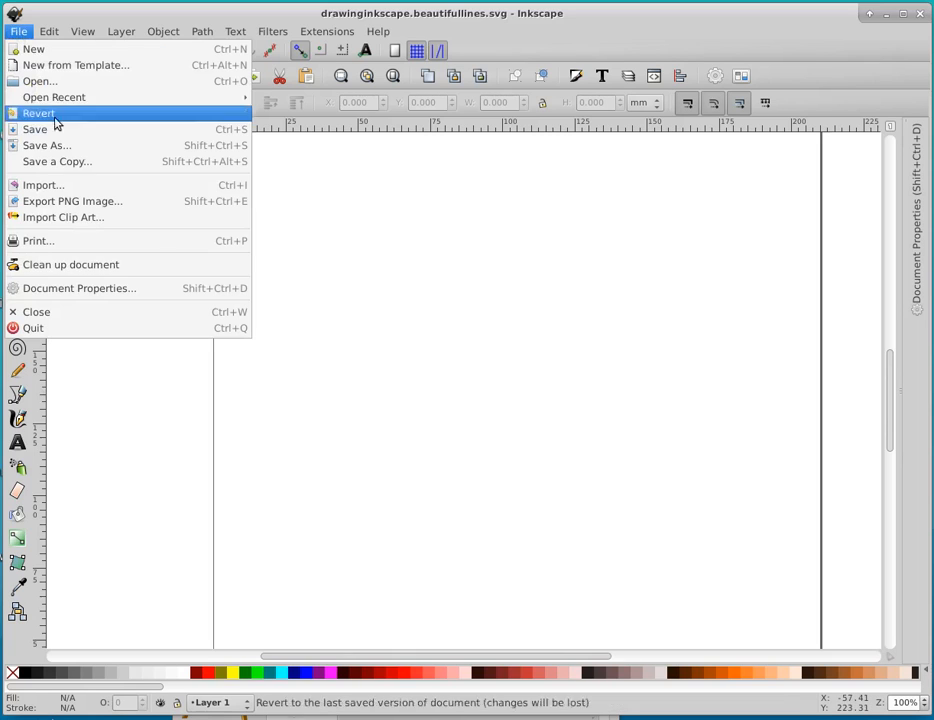
{"action": "left_click", "coordinate": [172, 289]}
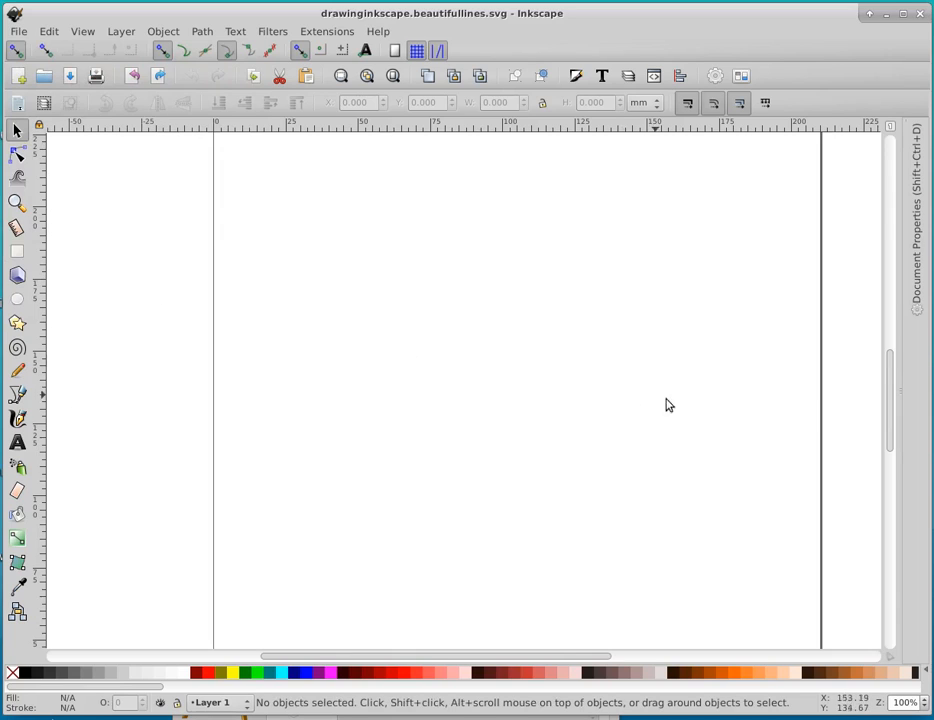
{"action": "left_click", "coordinate": [912, 314]}
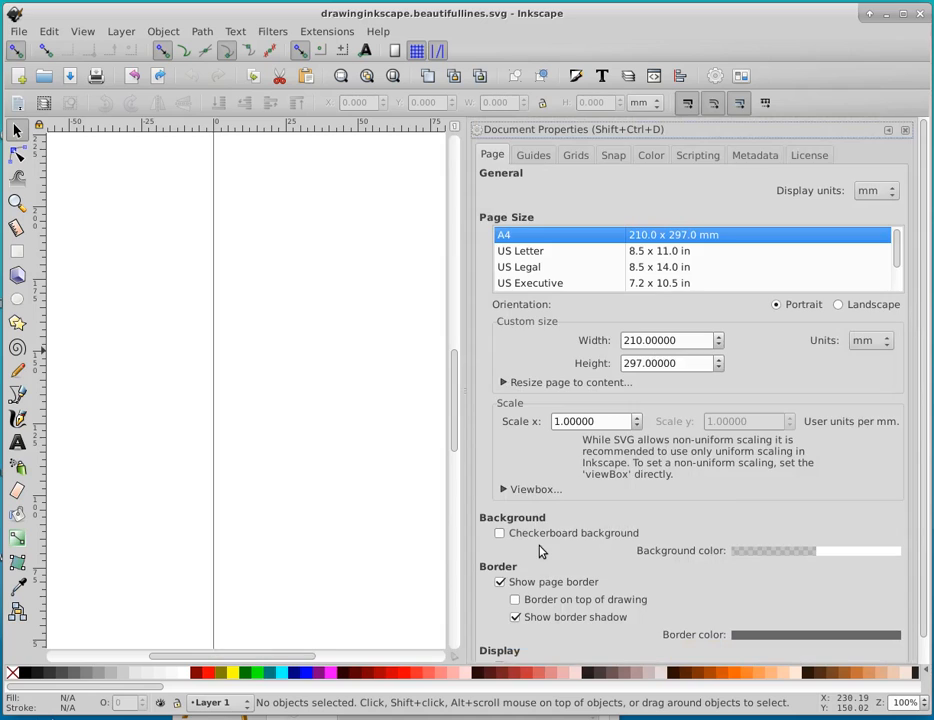
{"action": "left_click", "coordinate": [501, 583]}
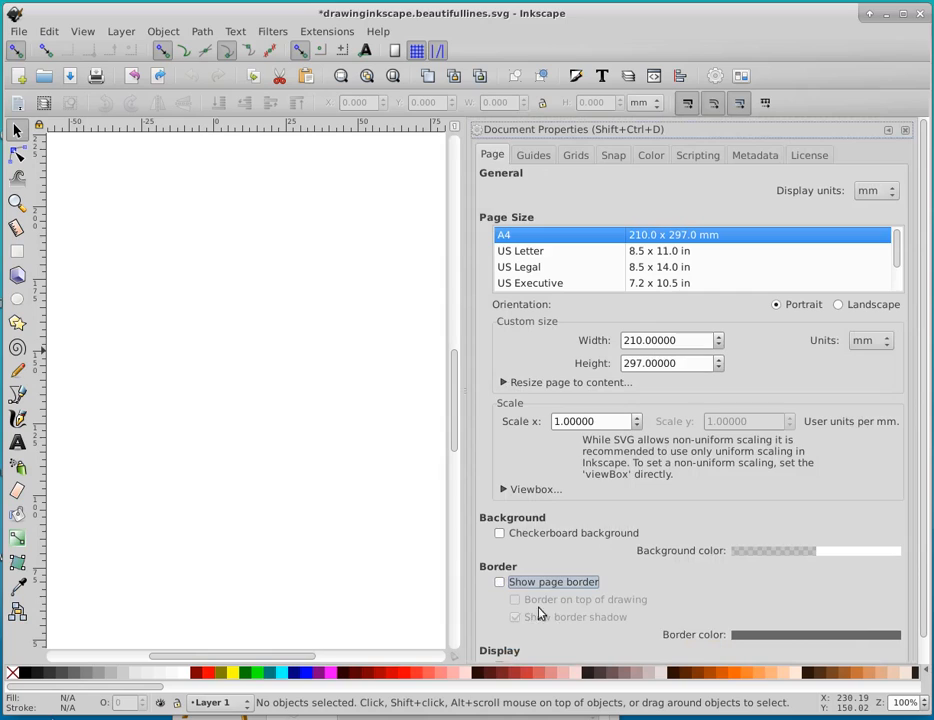
{"action": "left_click", "coordinate": [905, 130]}
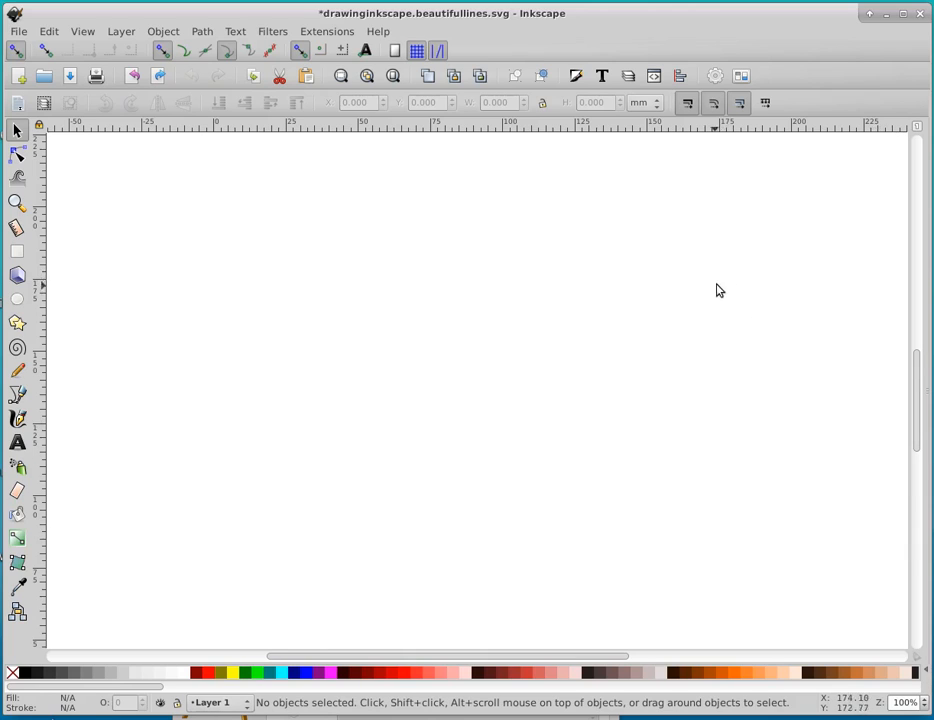
Open the Align and Distribute and the Fill and Stroke dialogs, leaving Fill and Stroke in front
{"action": "left_click", "coordinate": [681, 76]}
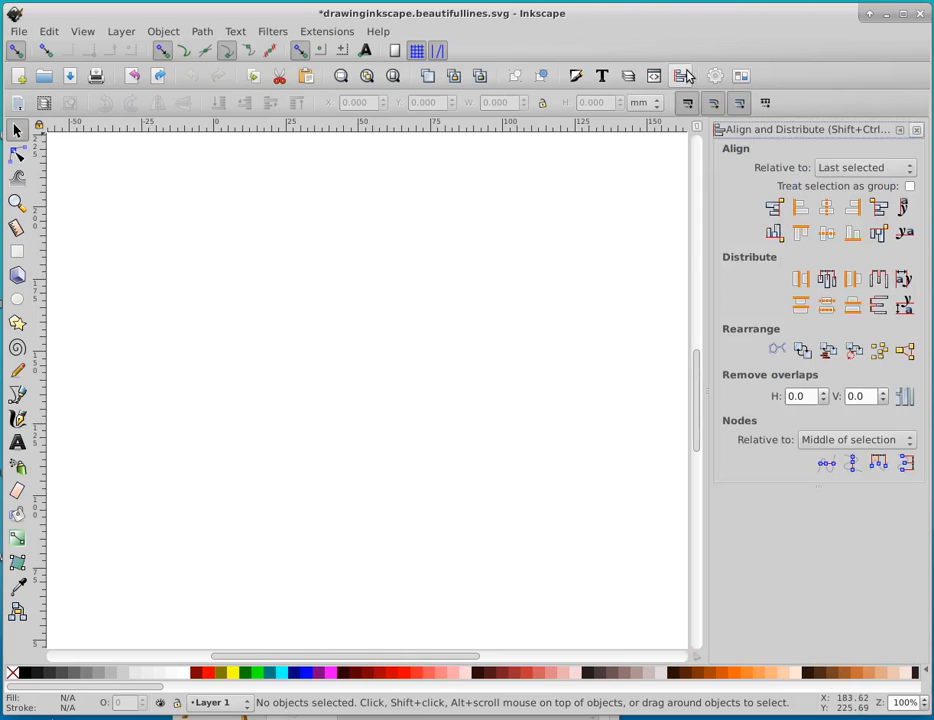
{"action": "left_click", "coordinate": [586, 78]}
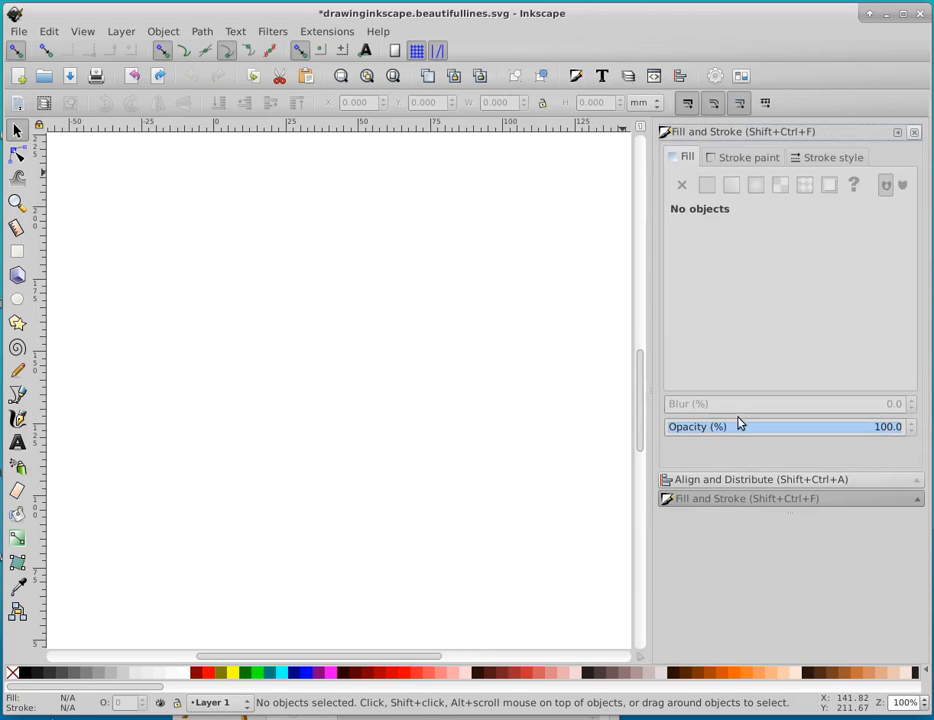
{"action": "left_click", "coordinate": [717, 480]}
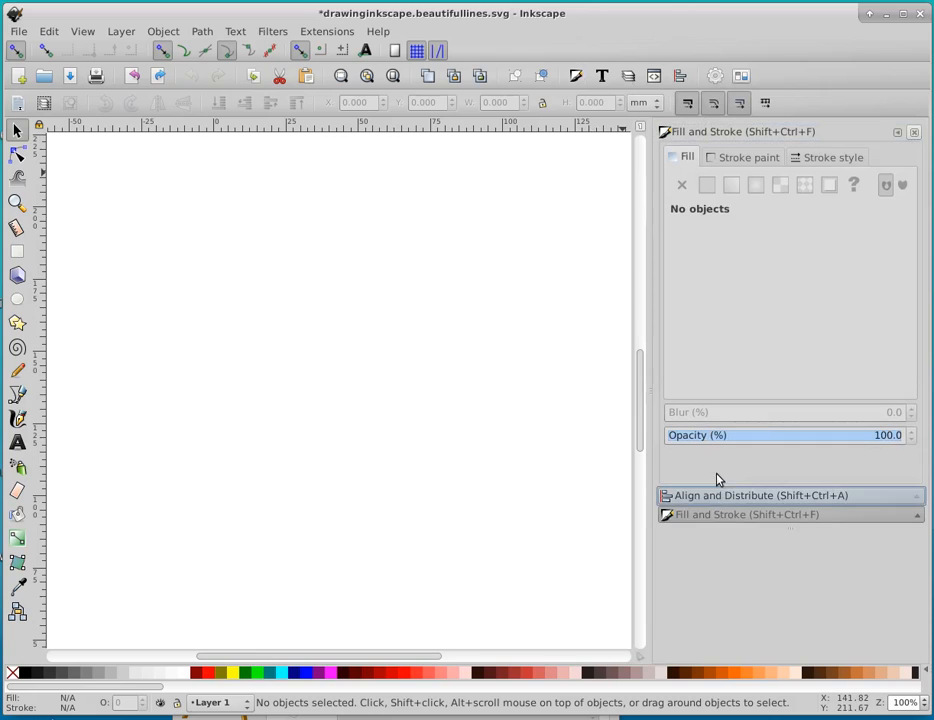
{"action": "left_click", "coordinate": [718, 513]}
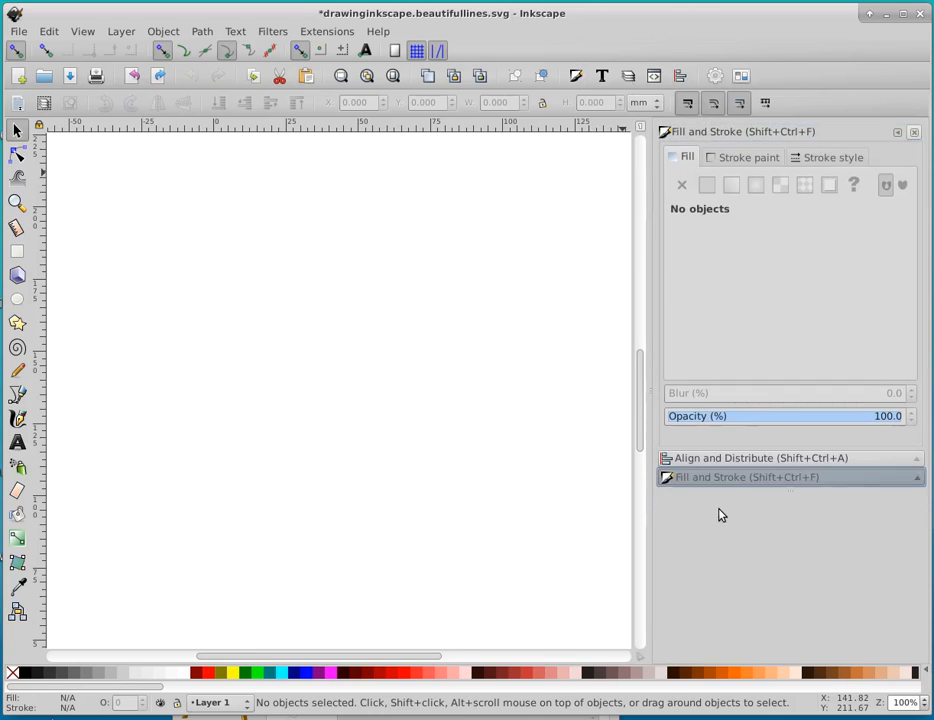
{"action": "left_click", "coordinate": [731, 458]}
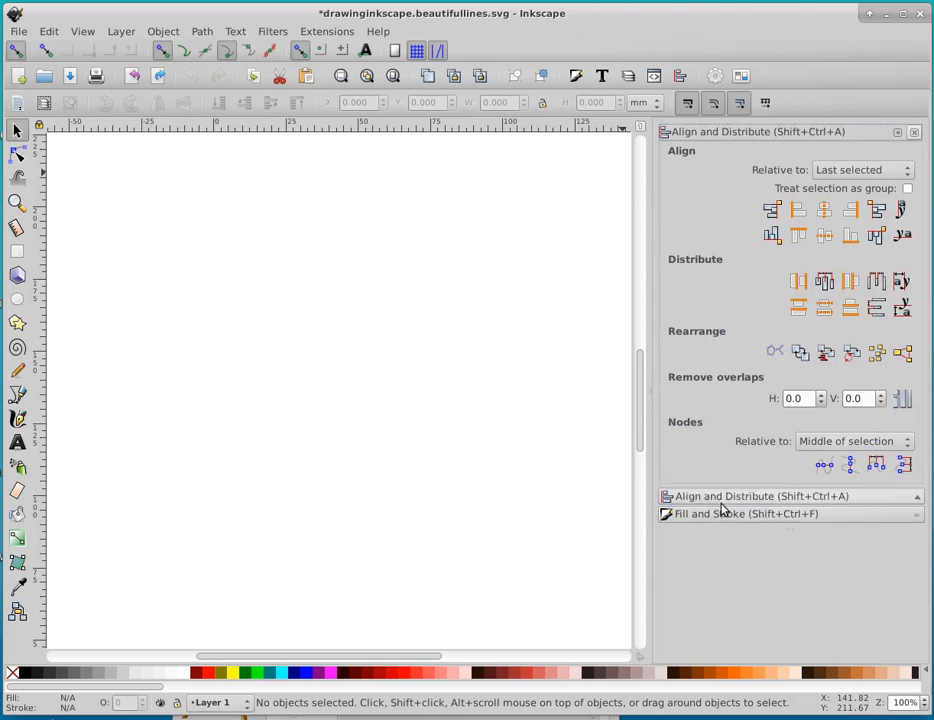
{"action": "left_click", "coordinate": [718, 513]}
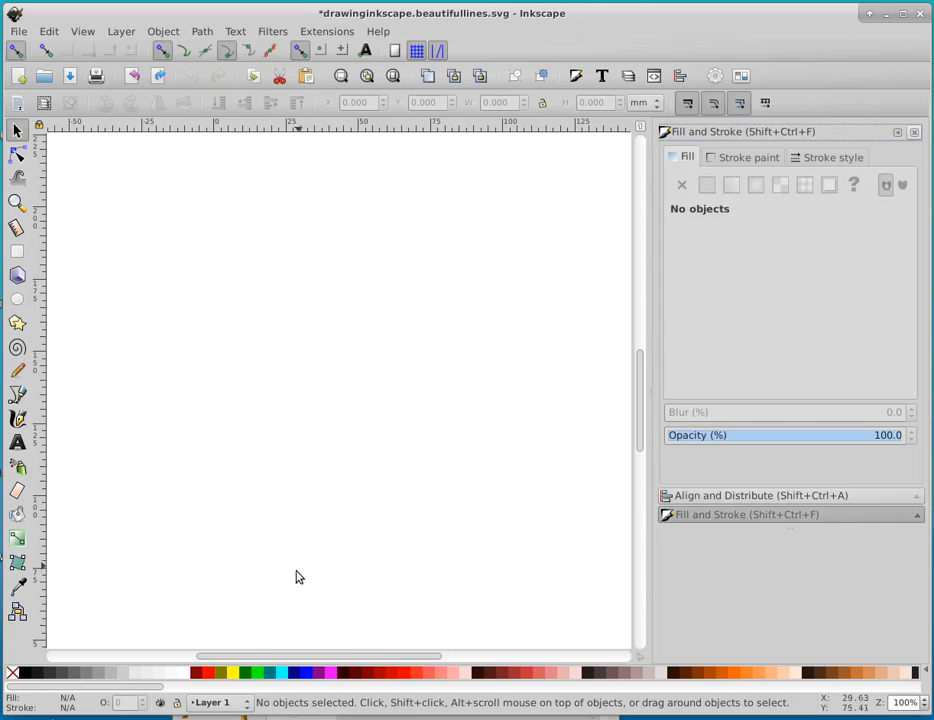
Draw an open chevron path of two straight segments pointing right, about 14 mm wide and 75 mm tall, with the Bezier tool
{"action": "left_click", "coordinate": [19, 398]}
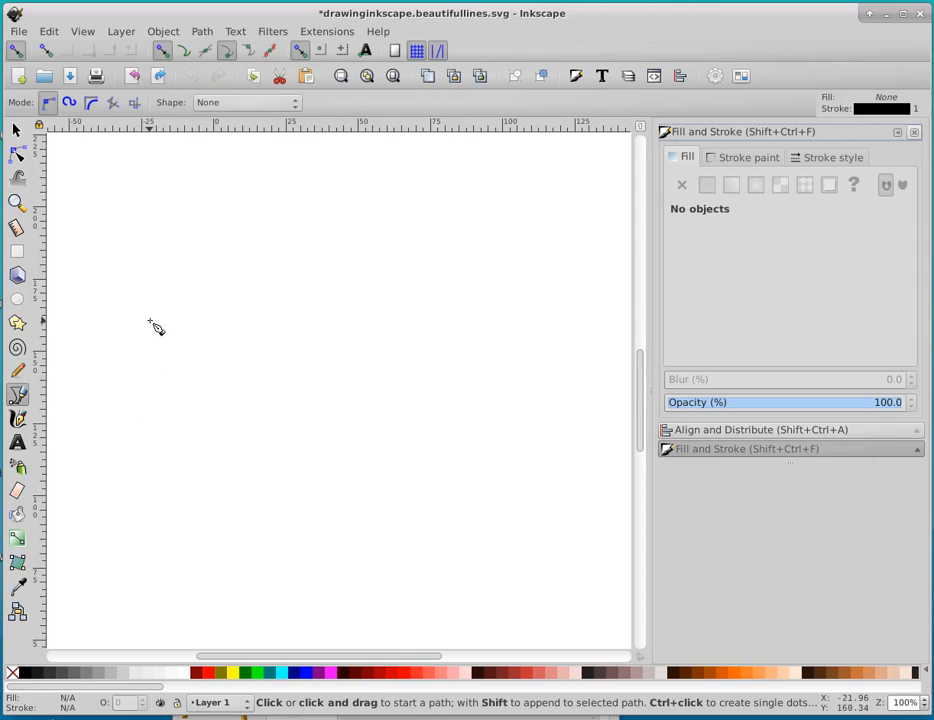
{"action": "left_click", "coordinate": [125, 205]}
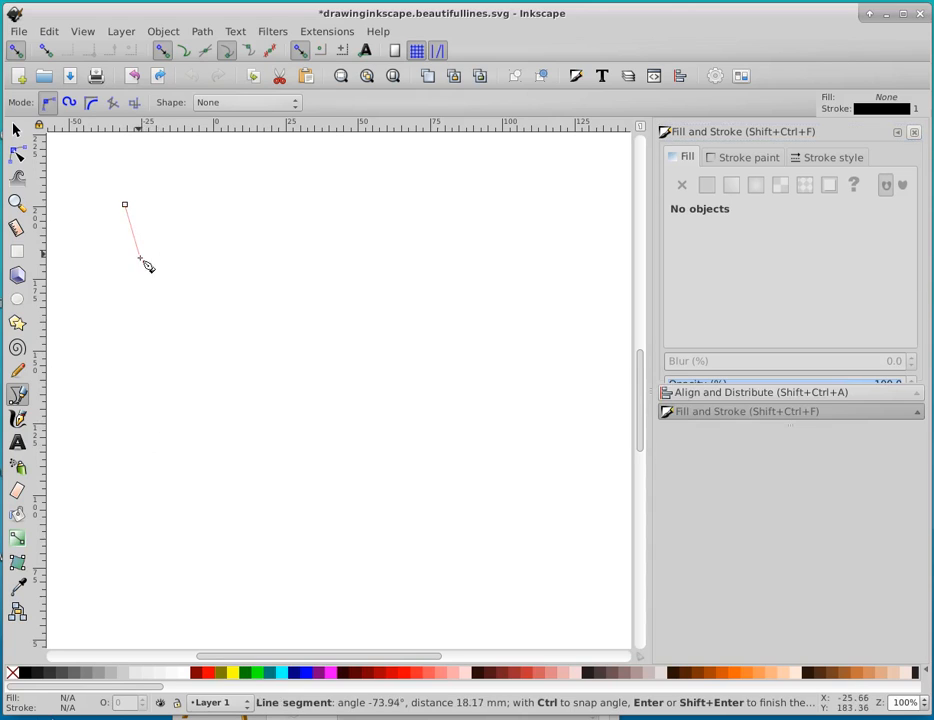
{"action": "left_click", "coordinate": [163, 317]}
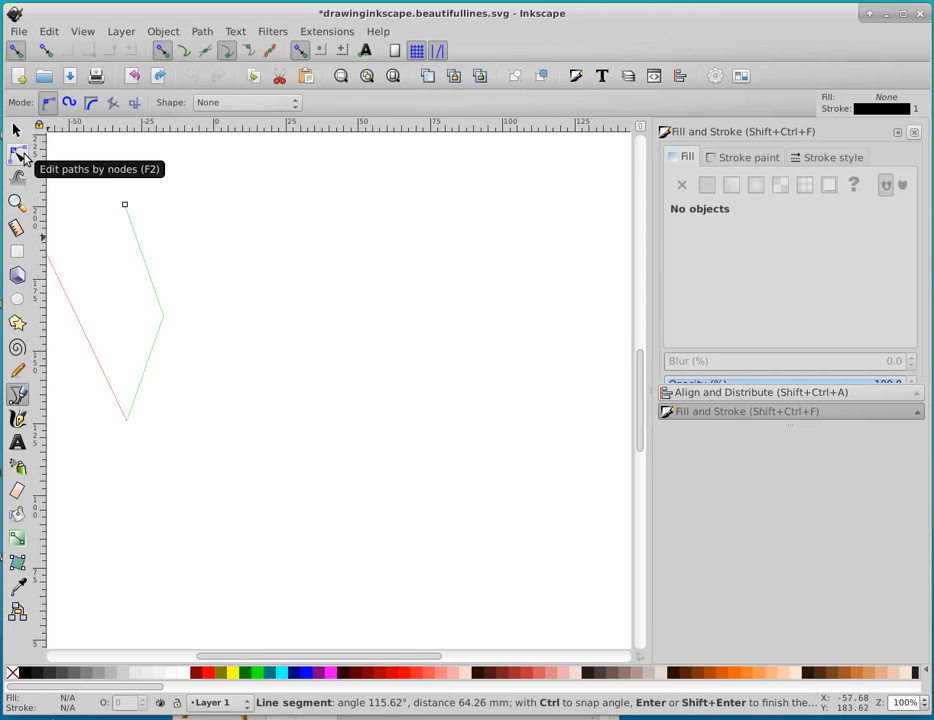
Make all three nodes of the chevron path auto-smooth to turn it into a curve
{"action": "left_click", "coordinate": [20, 155]}
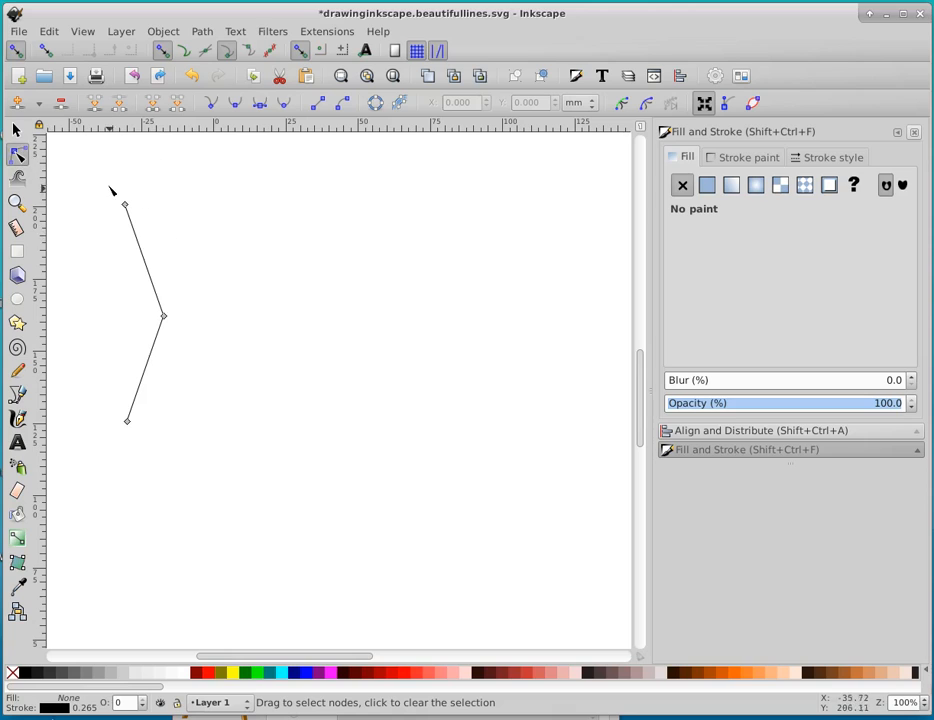
{"action": "left_click_drag", "start_coordinate": [97, 182], "coordinate": [203, 465]}
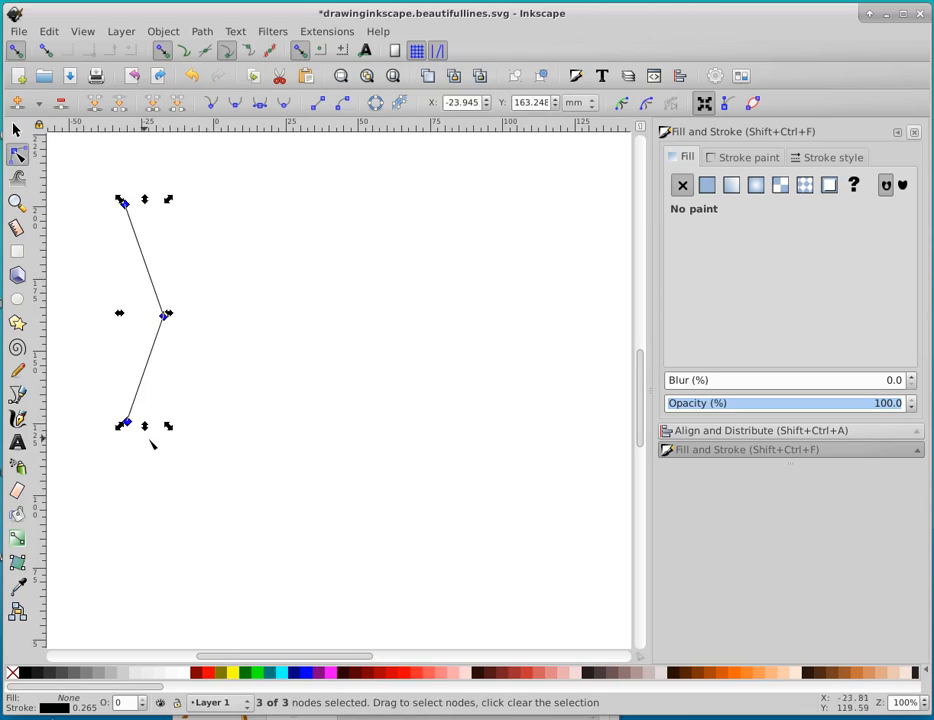
{"action": "left_click", "coordinate": [285, 106]}
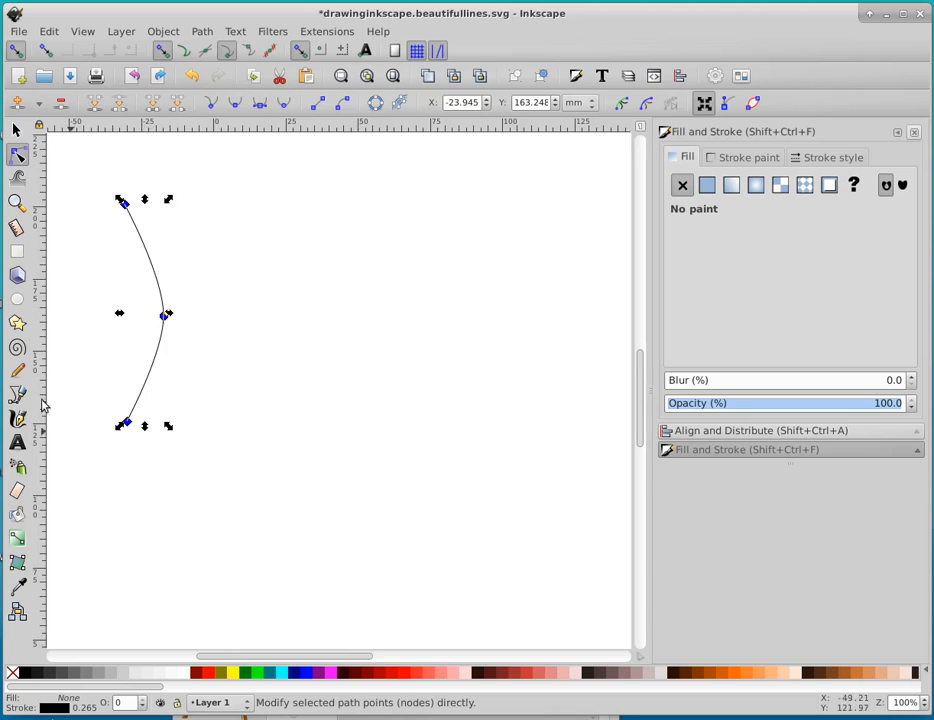
Duplicate the curve and move the copy horizontally about 116 mm to the right of the original
{"action": "left_click", "coordinate": [45, 37]}
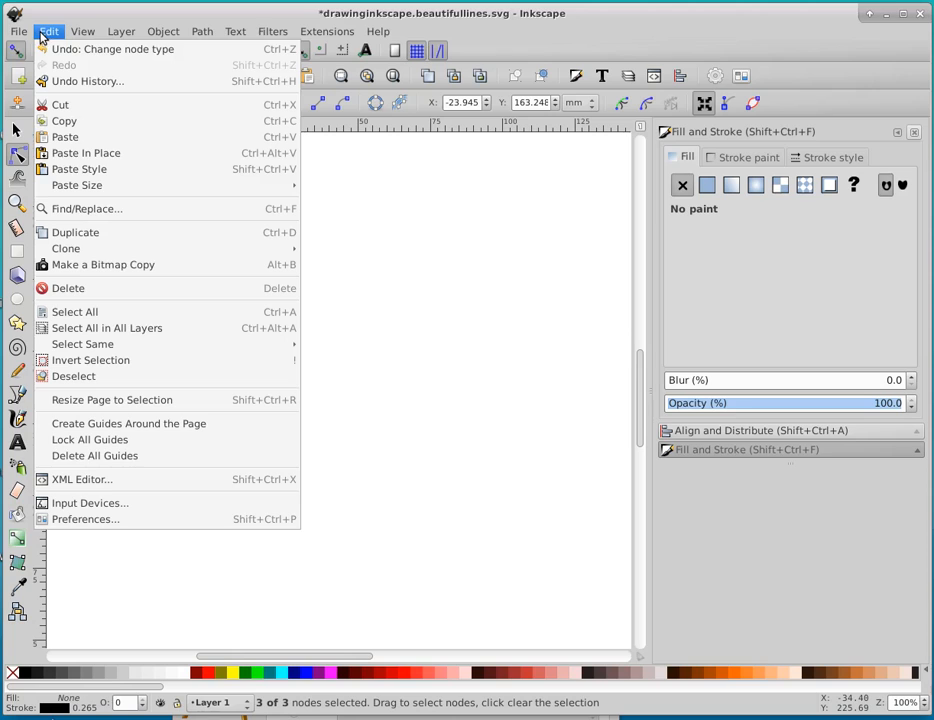
{"action": "left_click", "coordinate": [80, 232]}
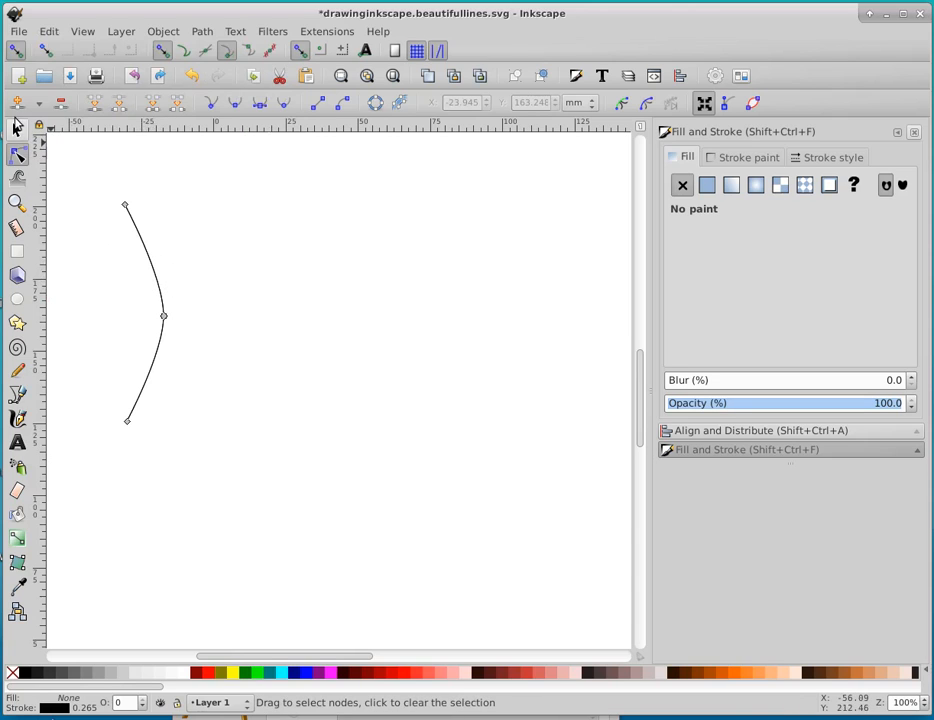
{"action": "key", "text": "s"}
{"action": "right_click", "coordinate": [146, 268]}
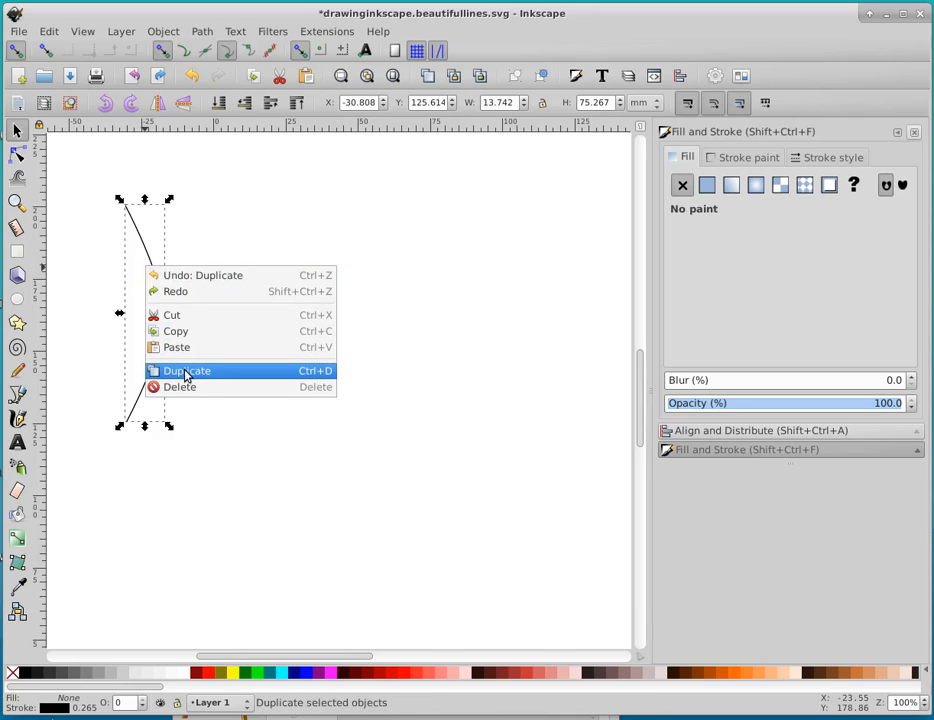
{"action": "left_click", "coordinate": [228, 409]}
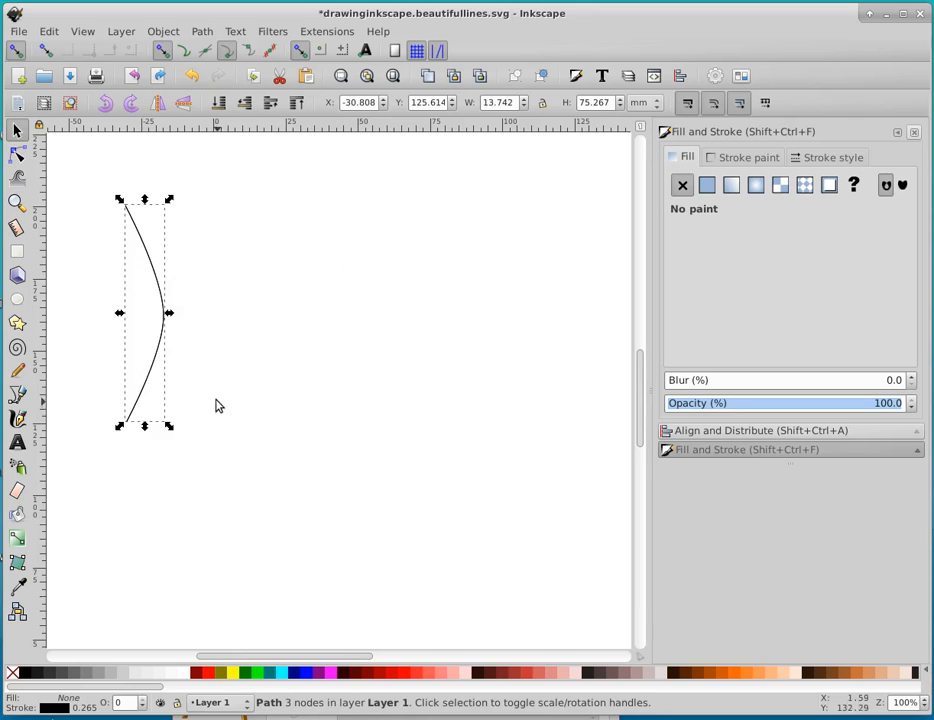
{"action": "left_click_drag", "start_coordinate": [161, 336], "coordinate": [503, 386]}
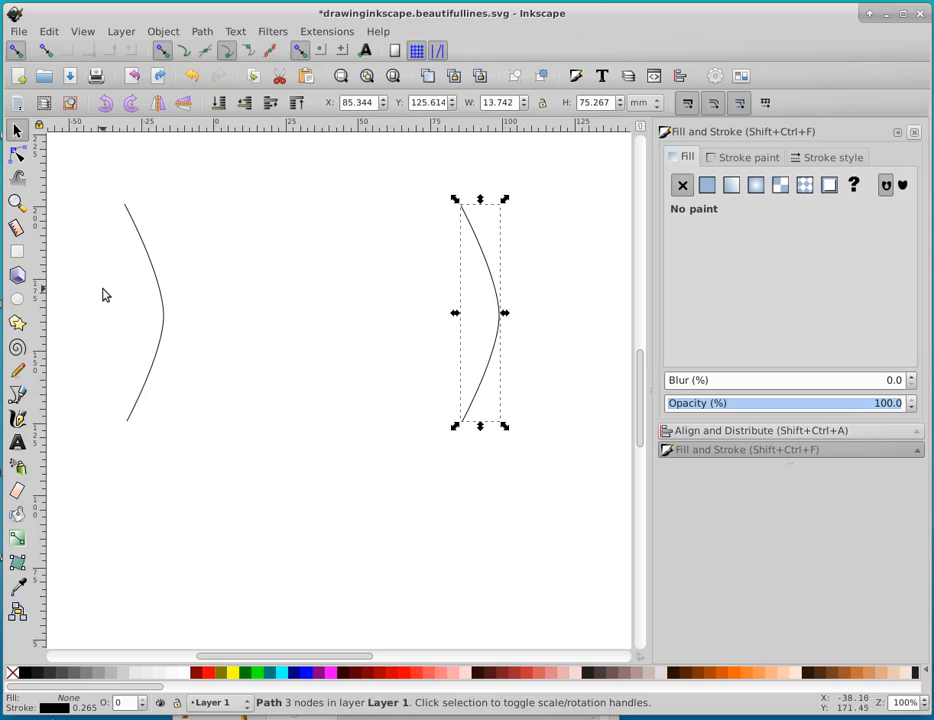
Select both curves and combine them into a single path
{"action": "left_click_drag", "start_coordinate": [80, 177], "coordinate": [541, 497]}
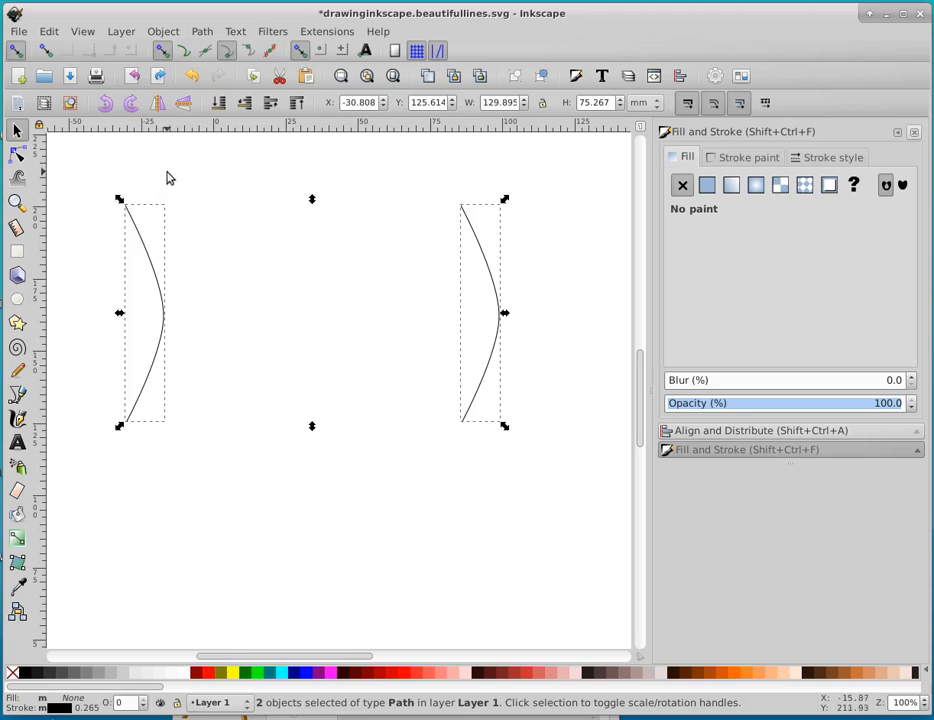
{"action": "left_click", "coordinate": [204, 33]}
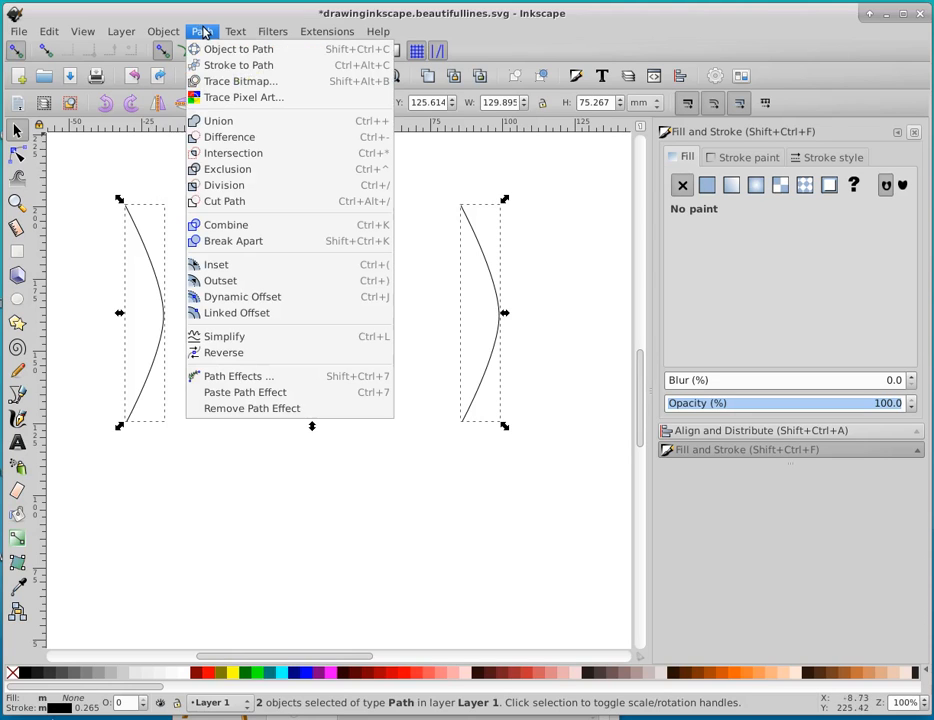
{"action": "left_click", "coordinate": [250, 225]}
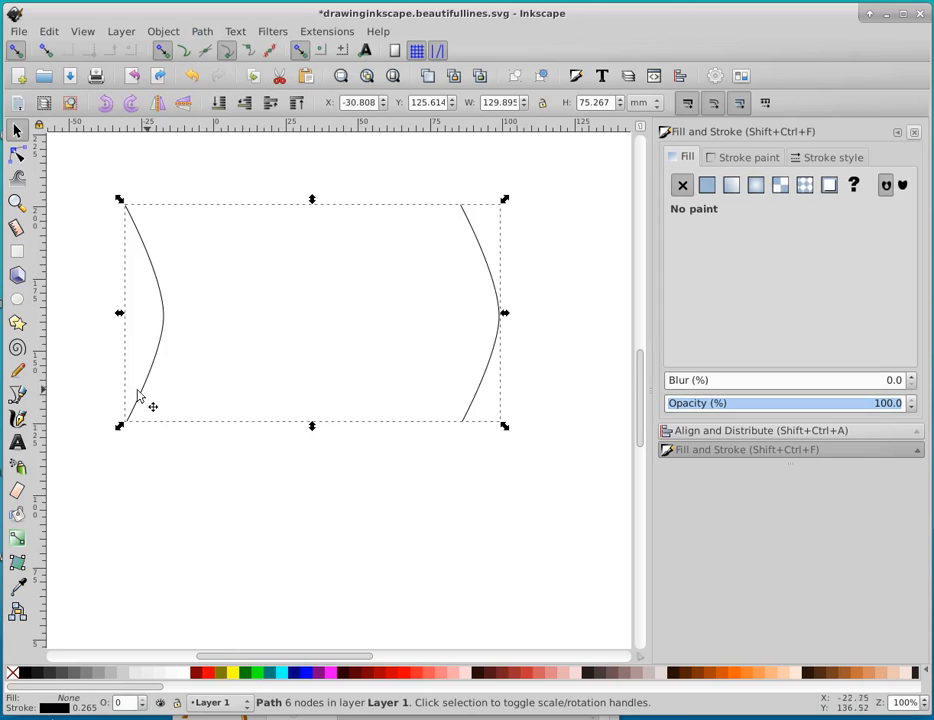
Apply the Stitch Sub-Paths path effect to the combined path and set its number of paths to 70
{"action": "left_click", "coordinate": [204, 33]}
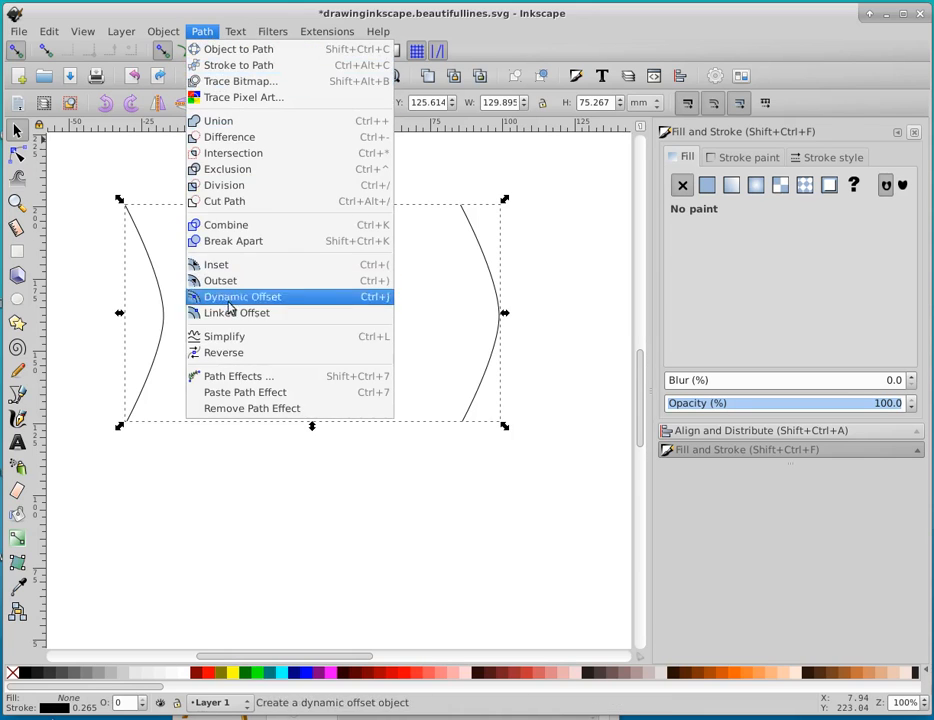
{"action": "left_click", "coordinate": [243, 377]}
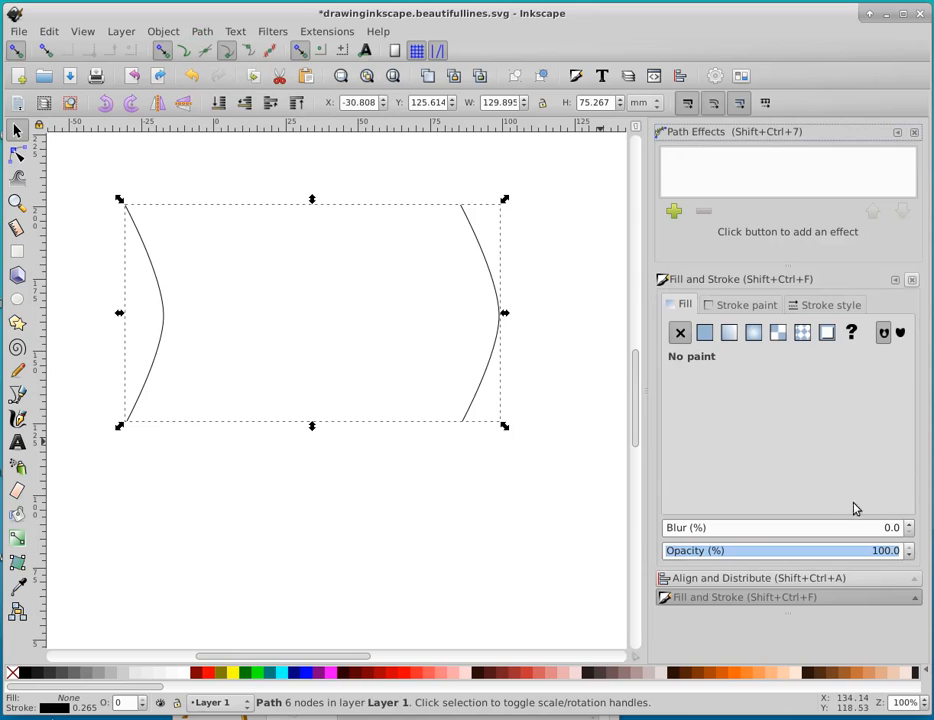
{"action": "left_click", "coordinate": [672, 213]}
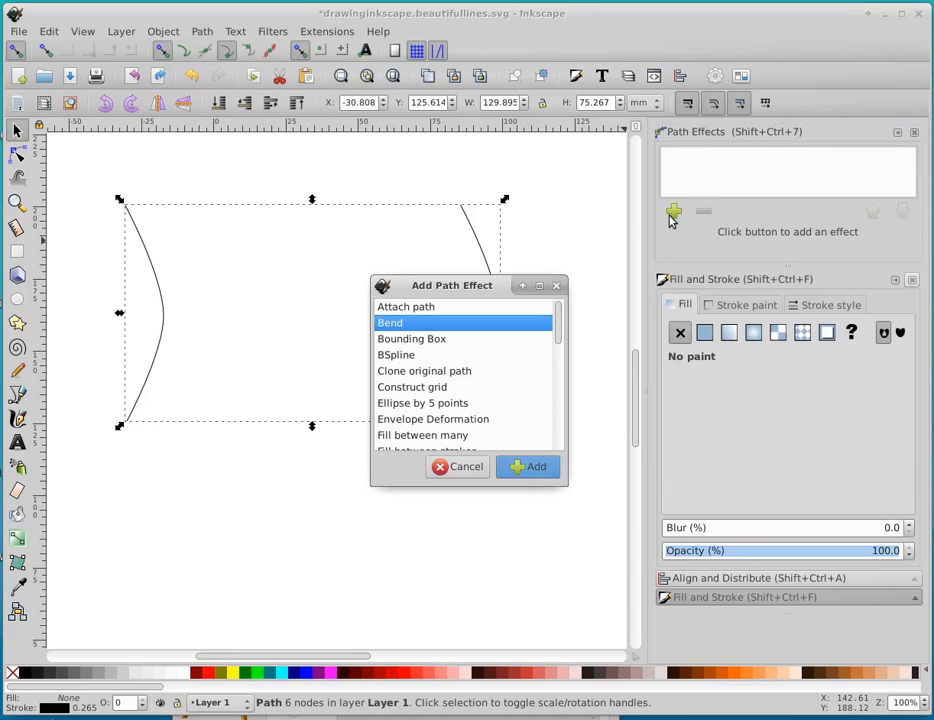
{"action": "scroll", "coordinate": [426, 395], "scroll_direction": "down", "scroll_amount": 8}
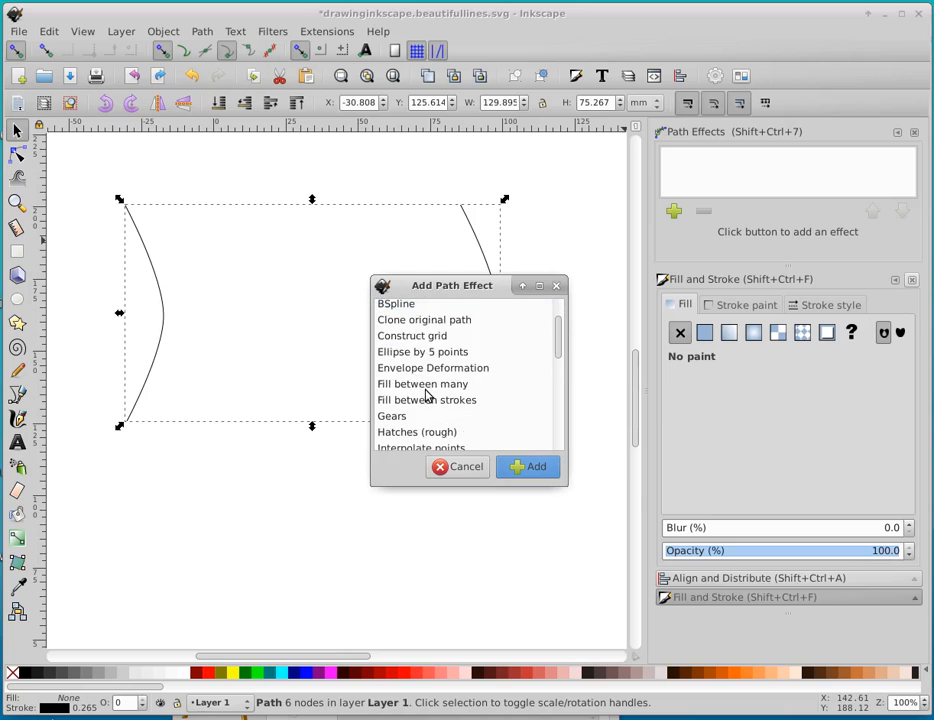
{"action": "scroll", "coordinate": [426, 395], "scroll_direction": "down", "scroll_amount": 2}
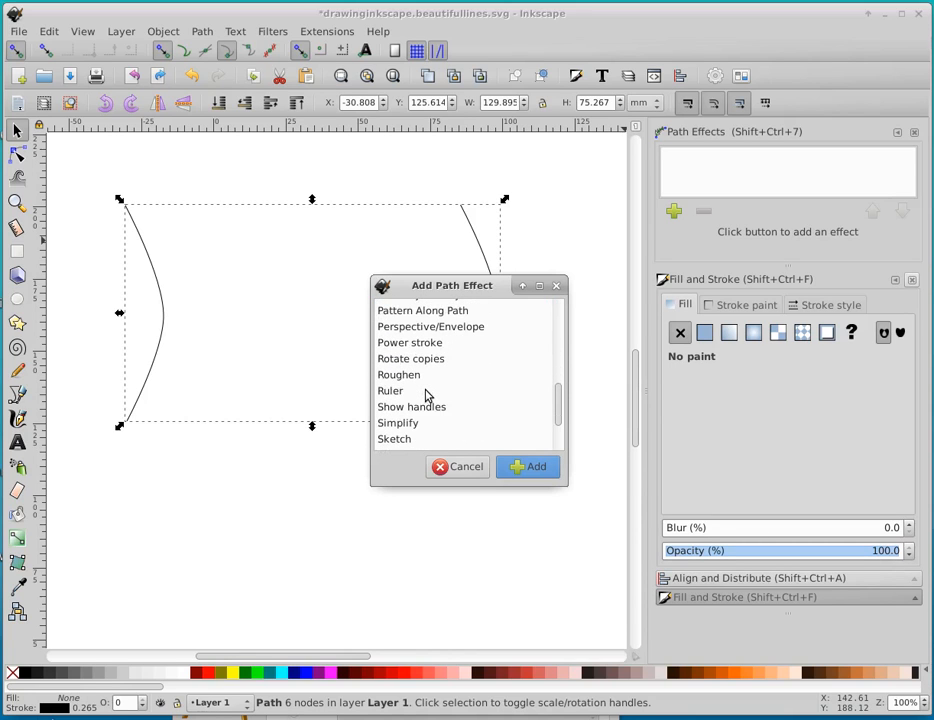
{"action": "scroll", "coordinate": [426, 396], "scroll_direction": "down", "scroll_amount": 2}
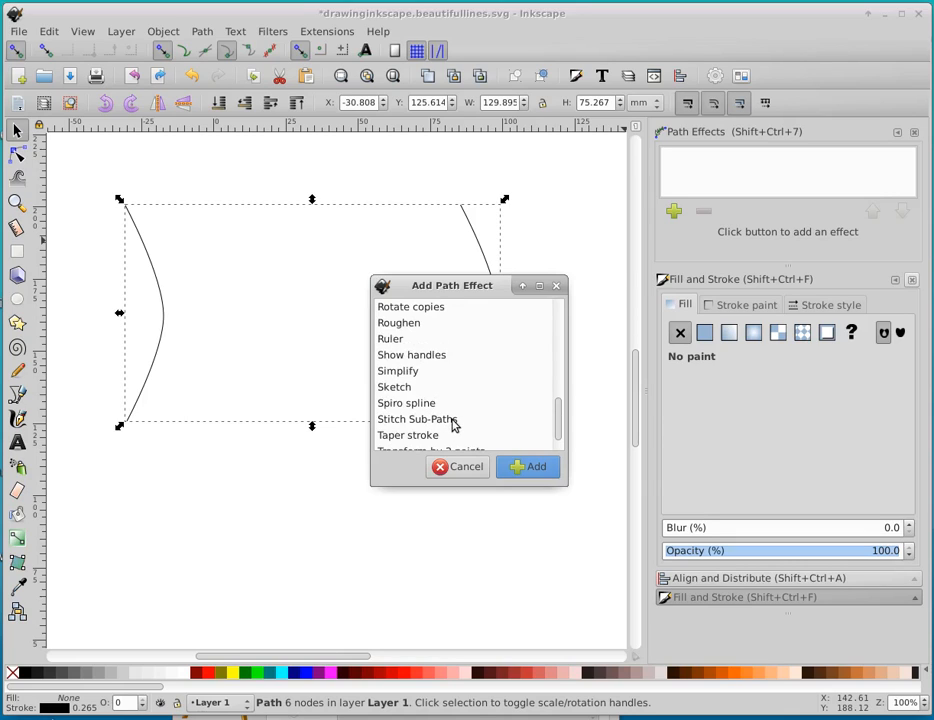
{"action": "left_click", "coordinate": [451, 422]}
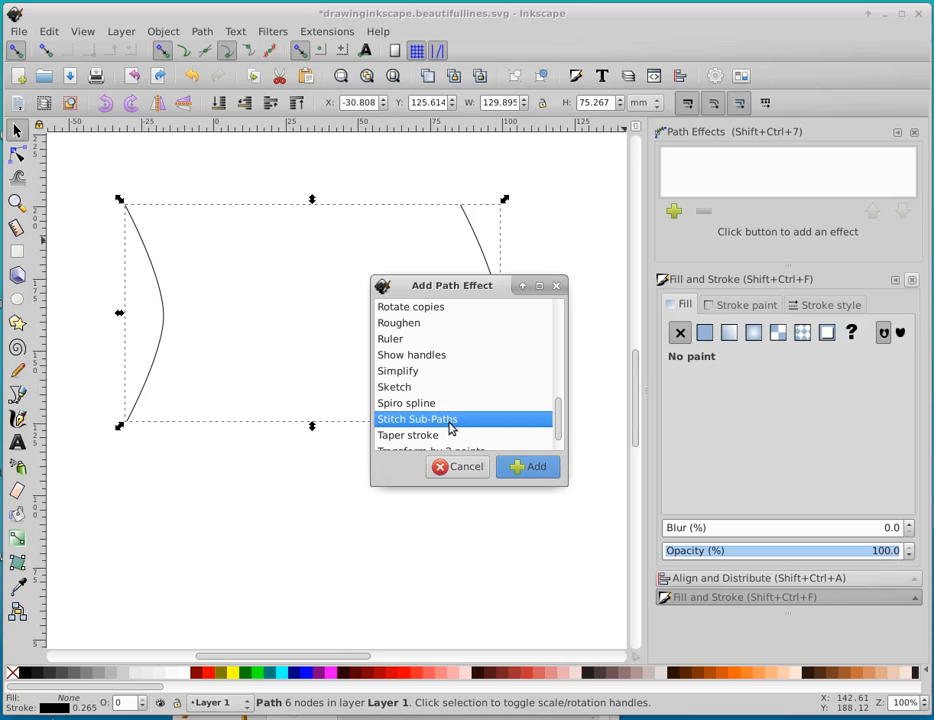
{"action": "left_click", "coordinate": [533, 465]}
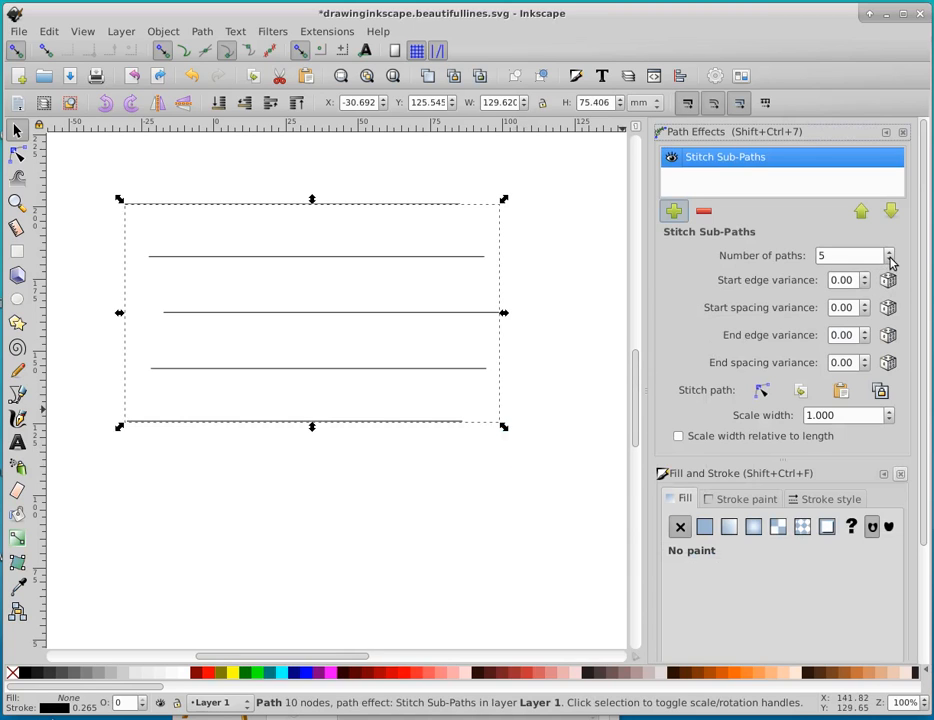
{"action": "left_click", "coordinate": [823, 256]}
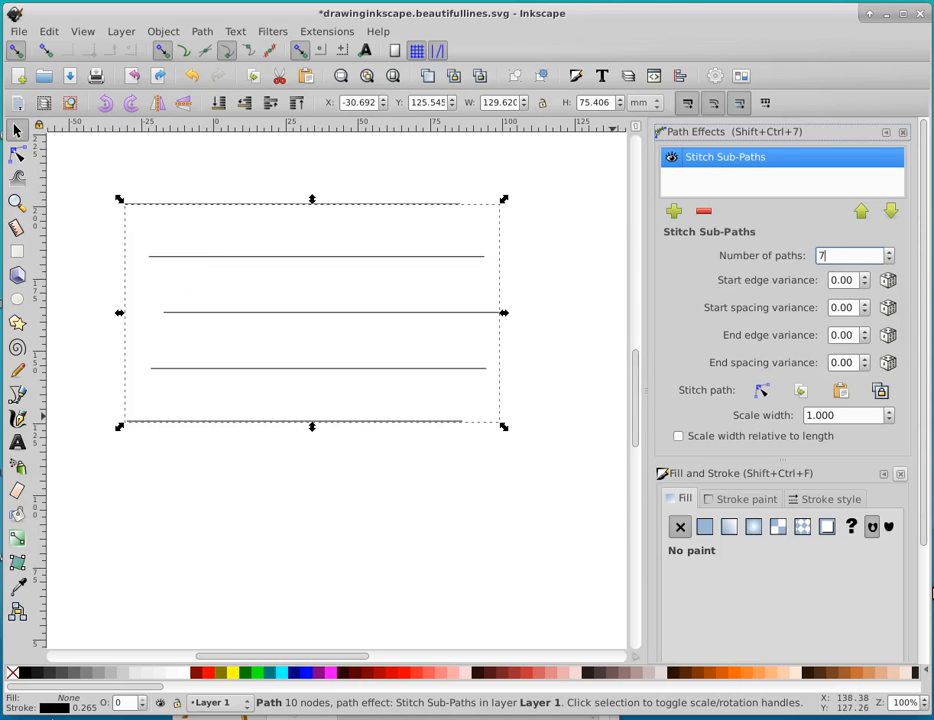
{"action": "key", "text": "Return"}
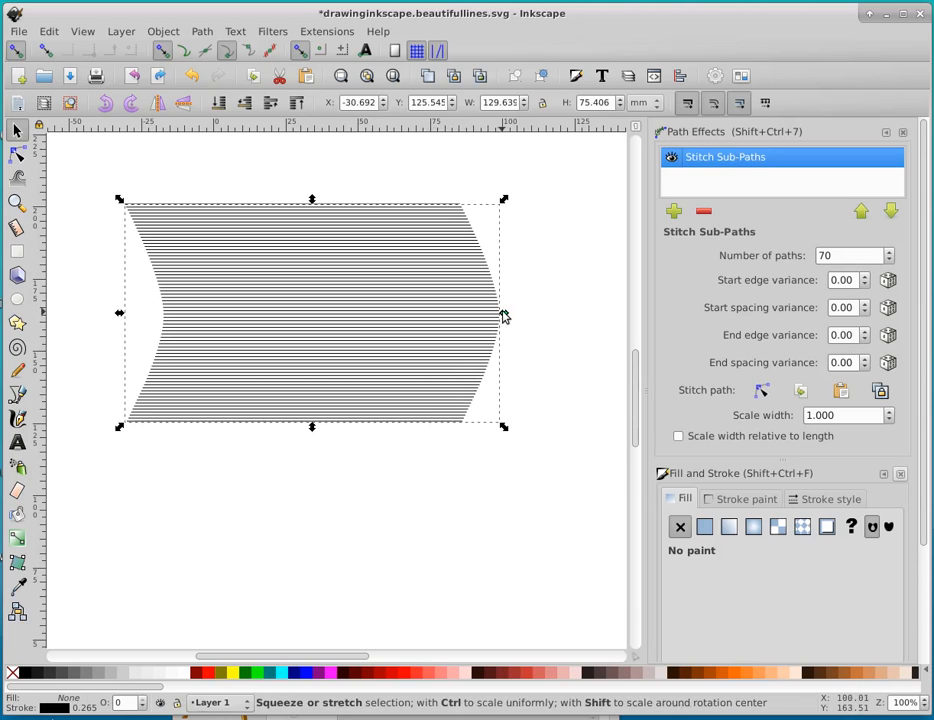
Scale the stitched lines proportionally to about 122 mm wide and 71 mm tall
{"action": "left_click_drag", "start_coordinate": [504, 316], "coordinate": [552, 327]}
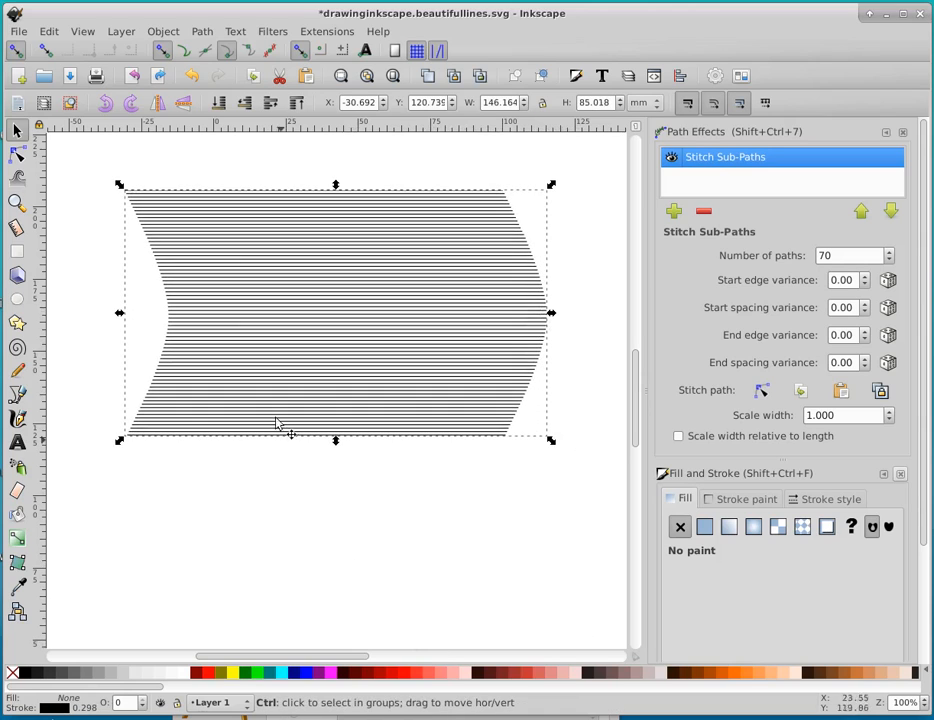
{"action": "left_click_drag", "start_coordinate": [336, 443], "coordinate": [350, 393]}
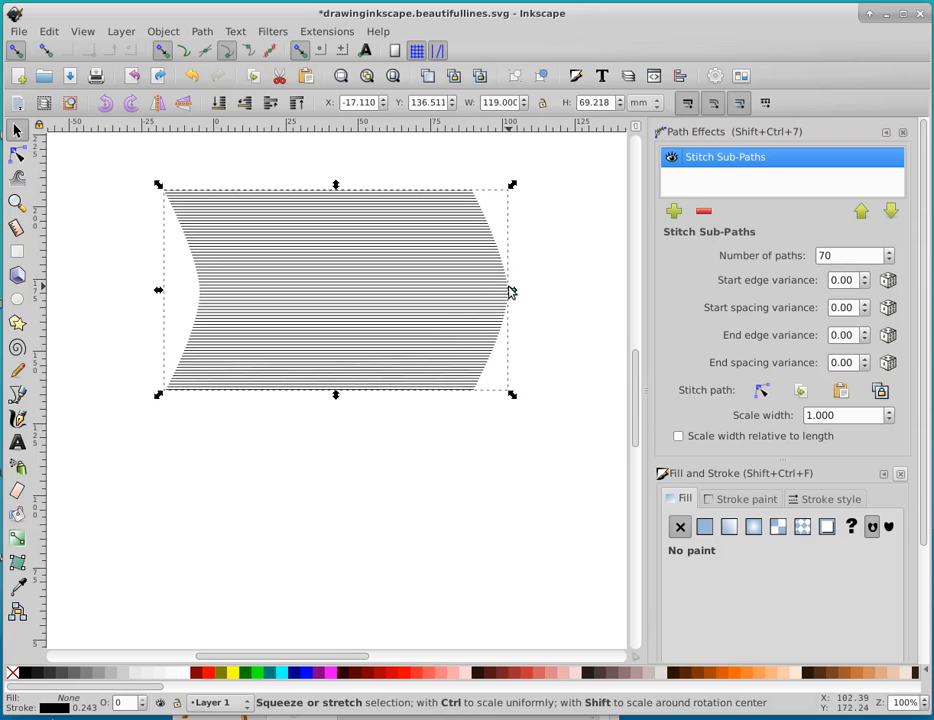
{"action": "left_click_drag", "start_coordinate": [510, 291], "coordinate": [527, 292]}
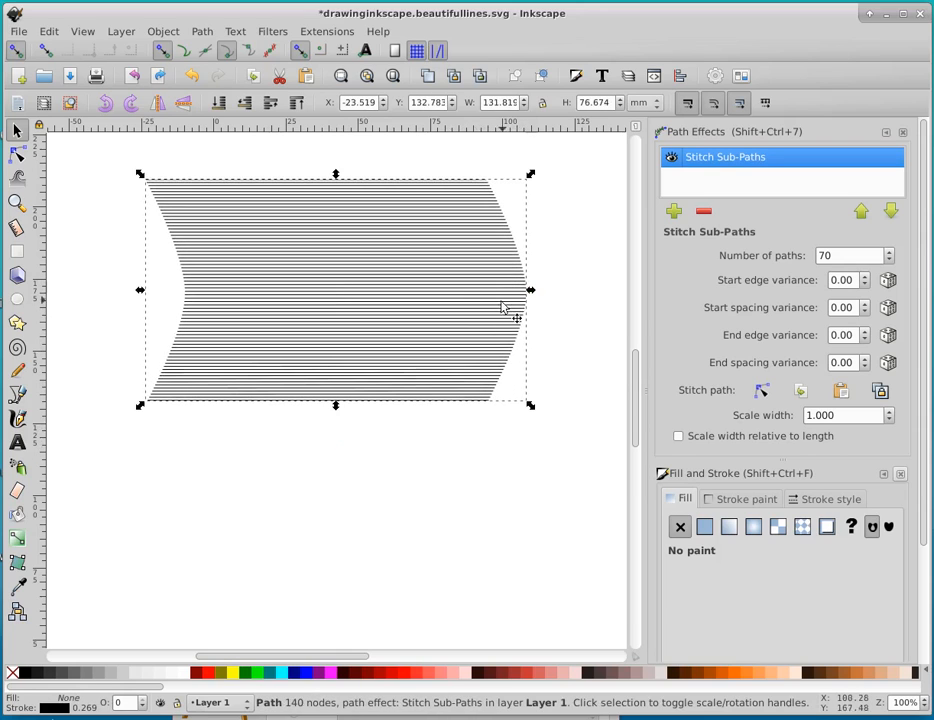
{"action": "left_click_drag", "start_coordinate": [337, 407], "coordinate": [336, 389]}
Try stretching the stitched lines to about 131 mm wide and 58 mm tall, with the number of paths at 60
{"action": "left_click_drag", "start_coordinate": [517, 285], "coordinate": [538, 286]}
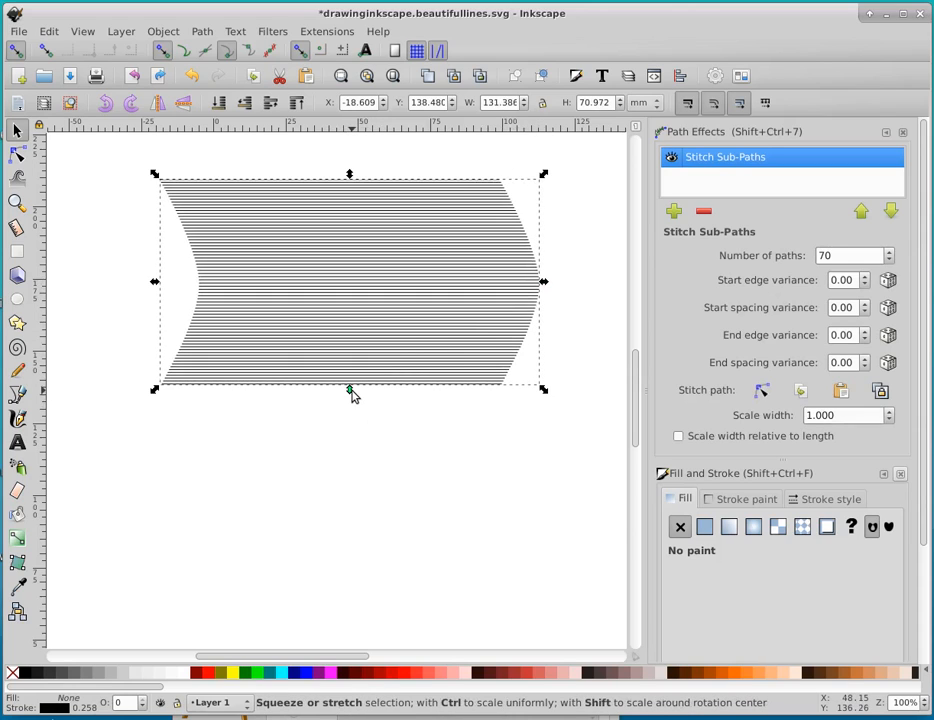
{"action": "left_click_drag", "start_coordinate": [351, 391], "coordinate": [361, 351]}
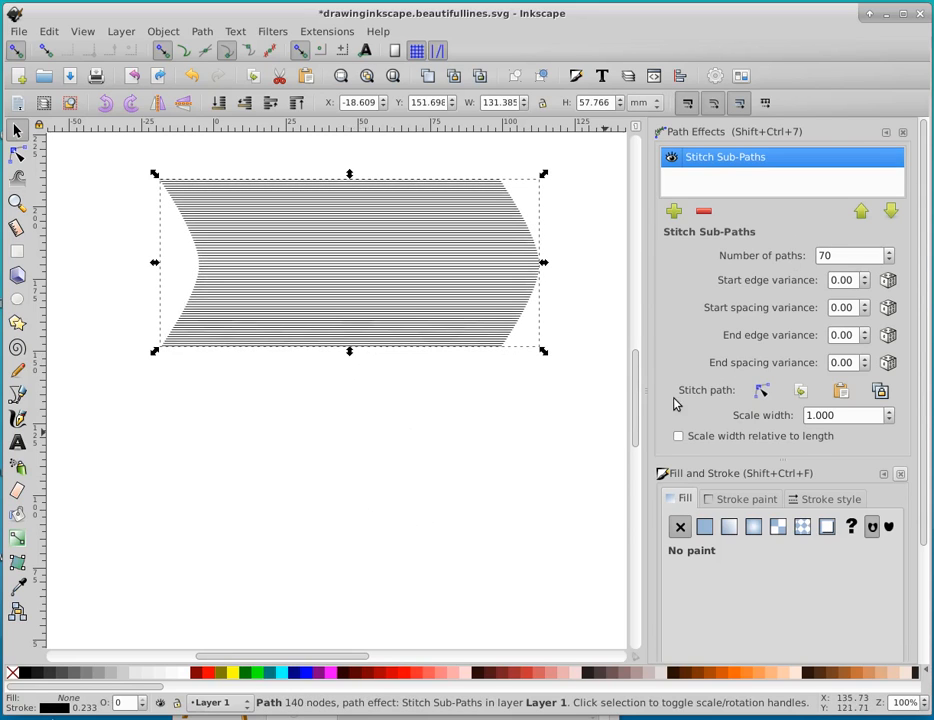
{"action": "left_click", "coordinate": [826, 254]}
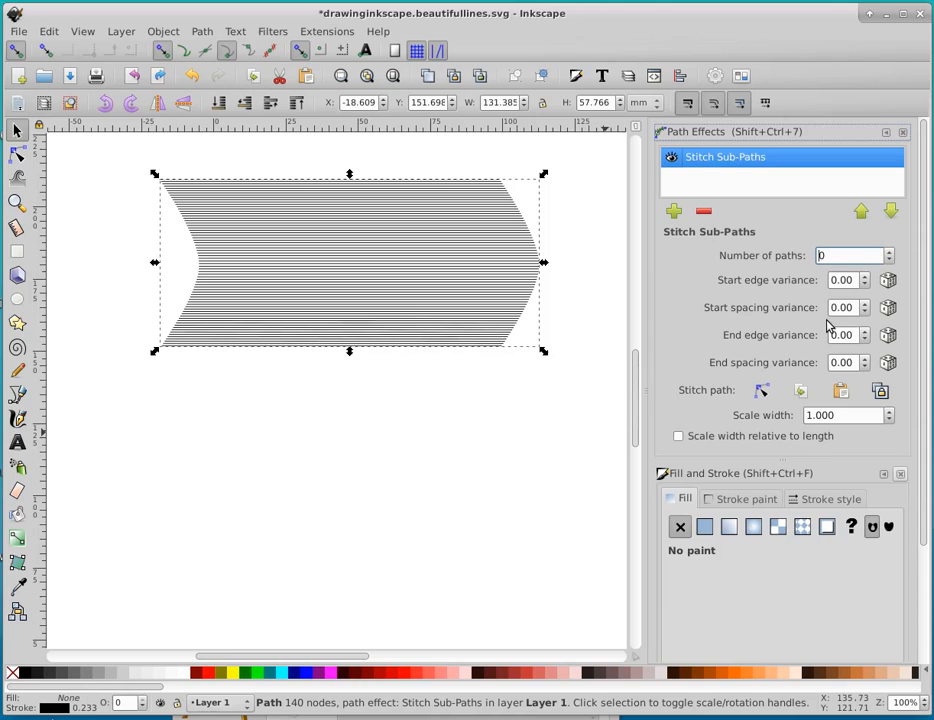
{"action": "key", "text": "Return"}
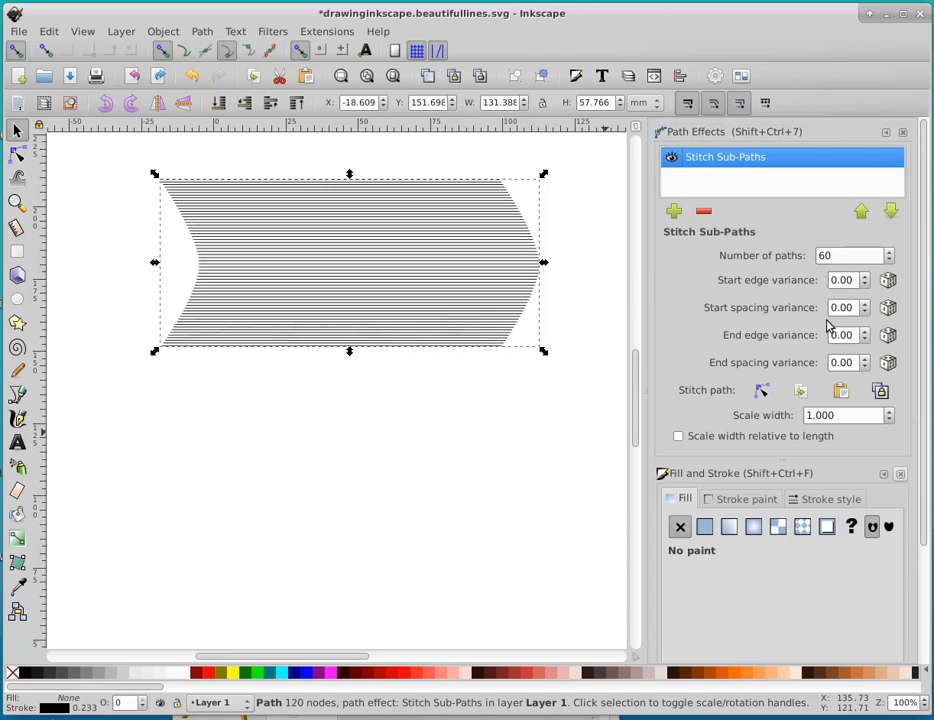
Undo the change to the number of paths and the last width and height changes of the stitched lines
{"action": "left_click", "coordinate": [762, 391]}
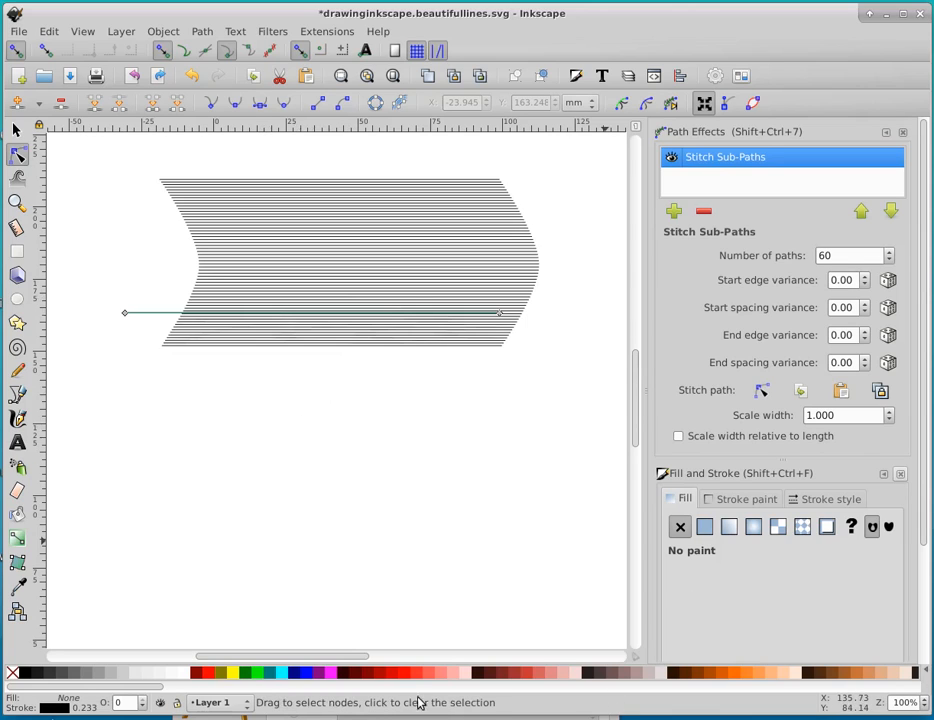
{"action": "key", "text": "ctrl+z"}
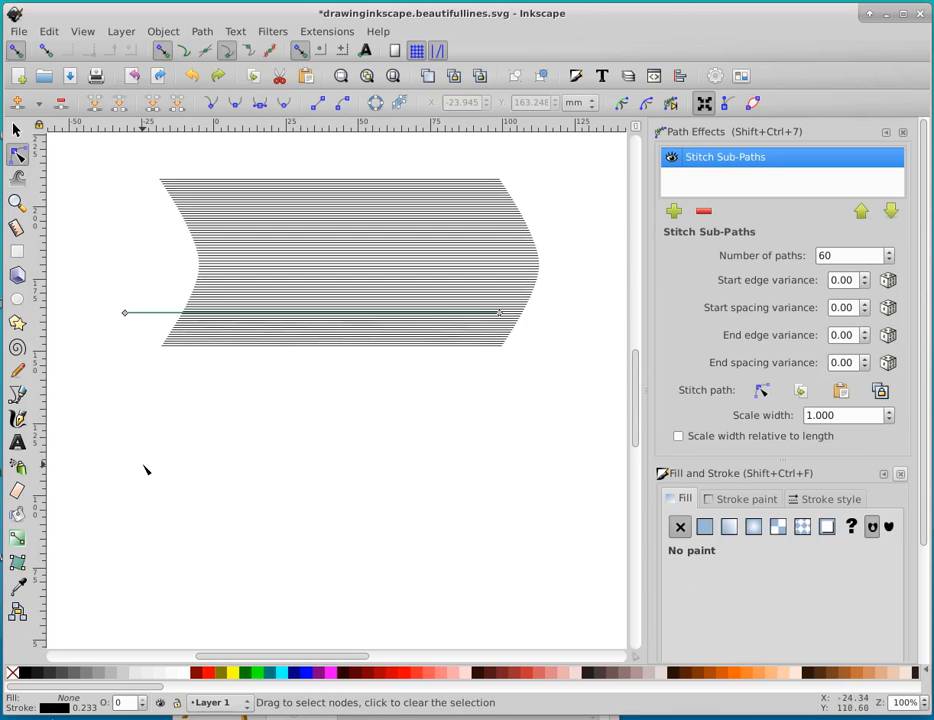
{"action": "key", "text": "ctrl+shift+z"}
{"action": "key", "text": "ctrl+z"}
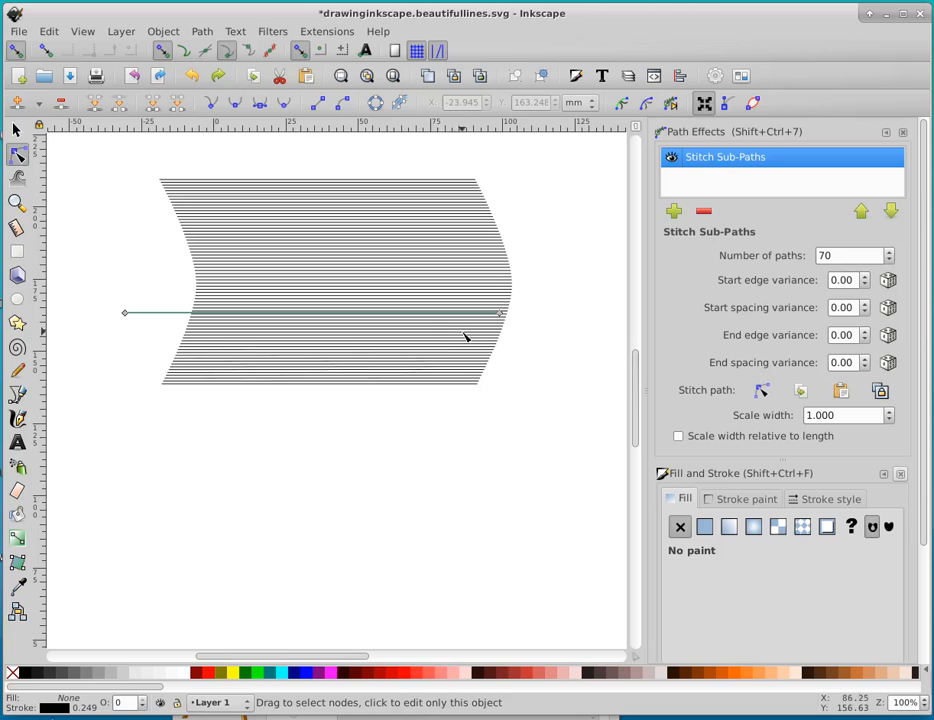
Try centring the stitched lines on the horizontal axis and open their stitch path for on-canvas editing
{"action": "left_click", "coordinate": [16, 131]}
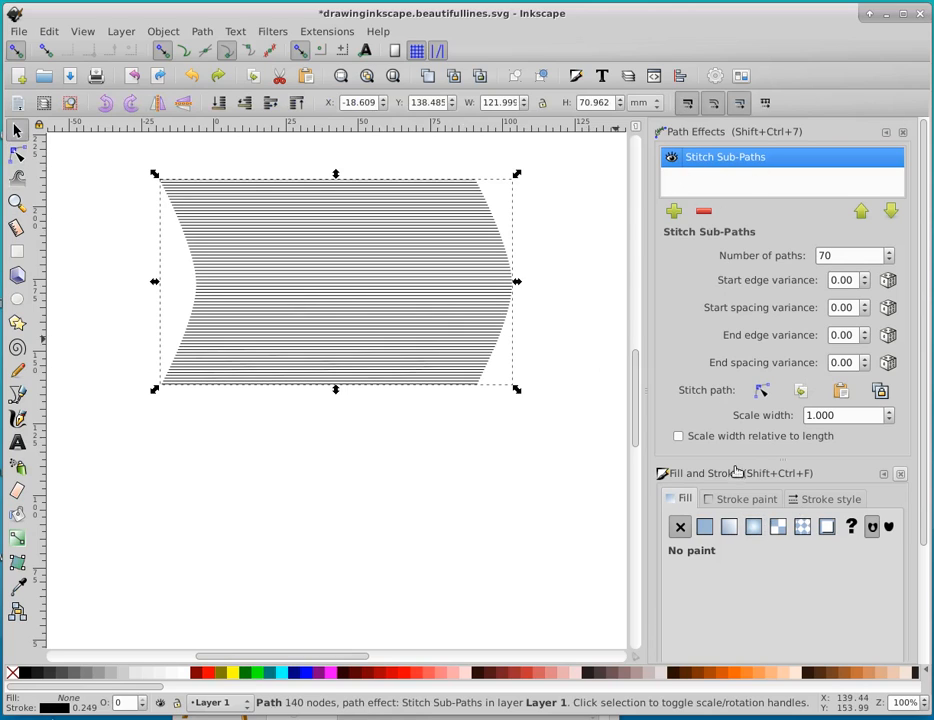
{"action": "left_click", "coordinate": [680, 76]}
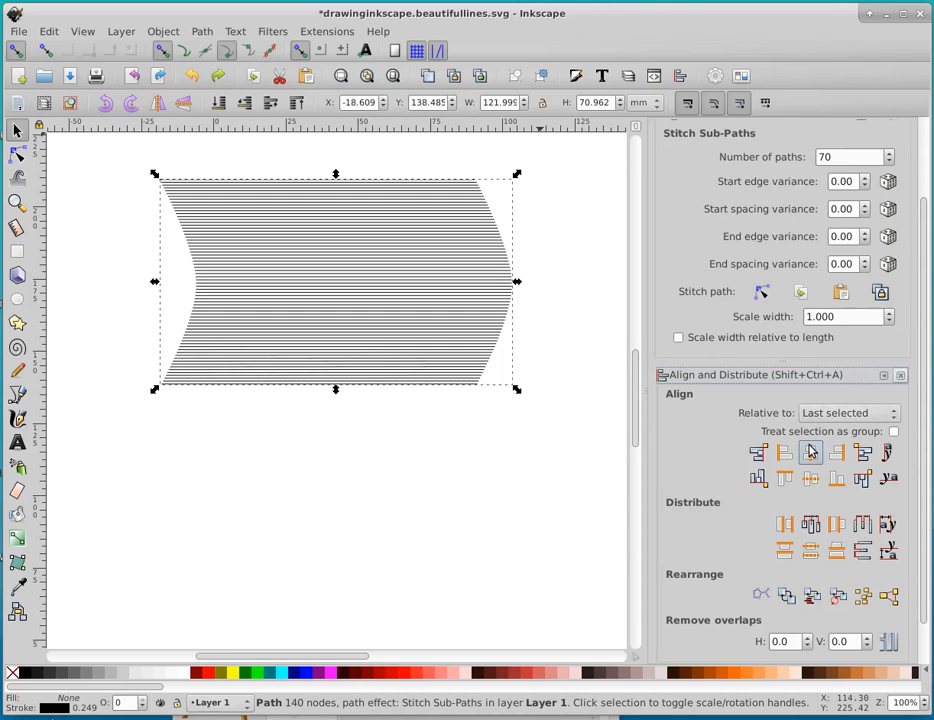
{"action": "left_click", "coordinate": [809, 477]}
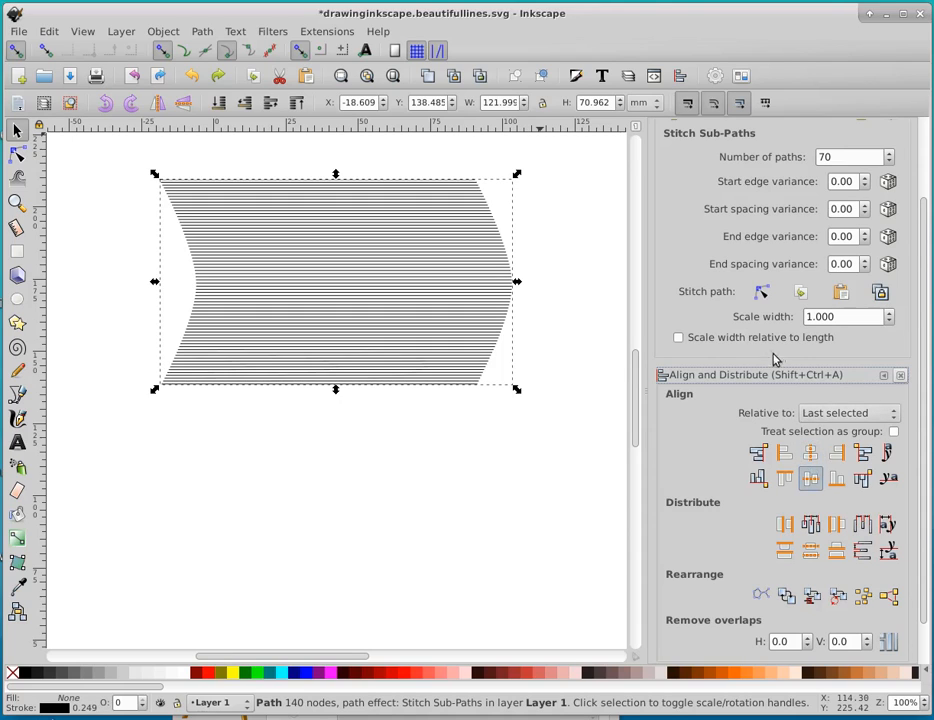
{"action": "left_click", "coordinate": [761, 292]}
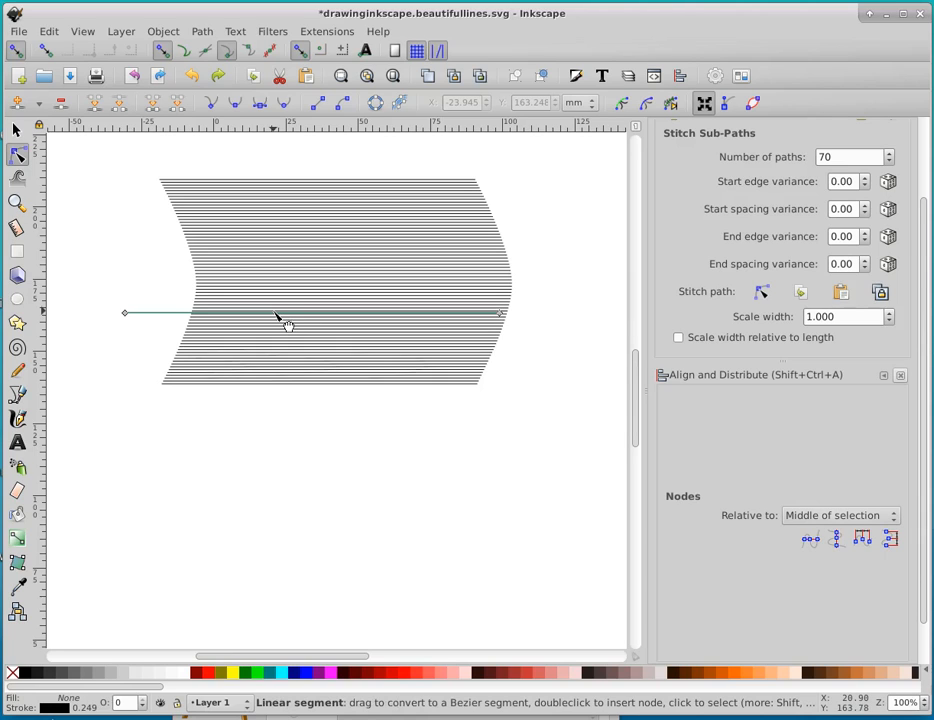
Try bending the straight stitch path upward, deep downward and past its end node to distort the lines
{"action": "left_click_drag", "start_coordinate": [428, 230], "coordinate": [448, 215]}
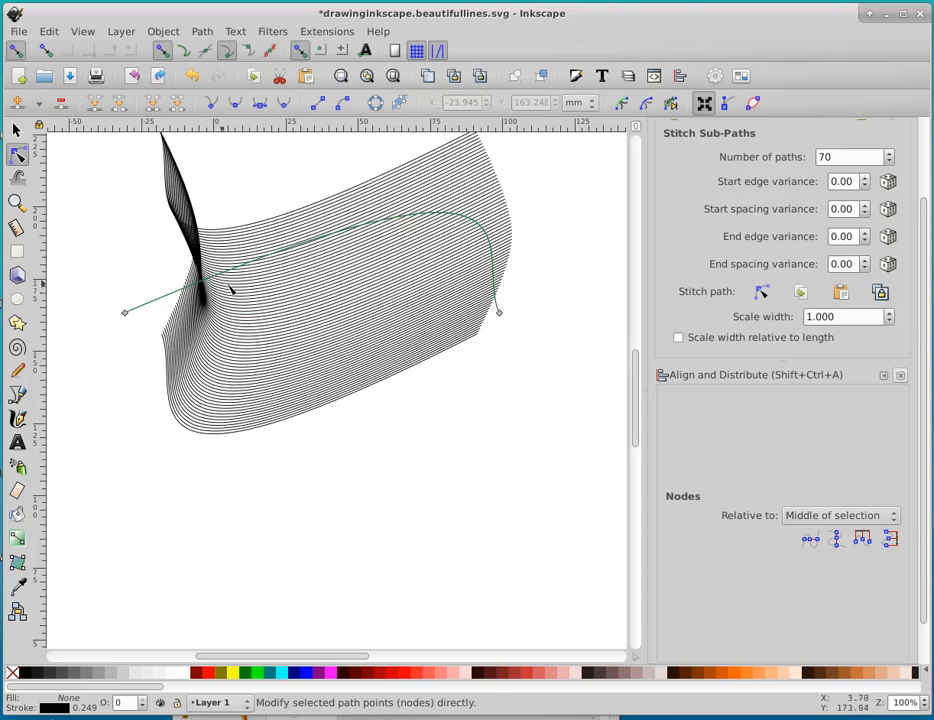
{"action": "left_click_drag", "start_coordinate": [442, 222], "coordinate": [340, 508]}
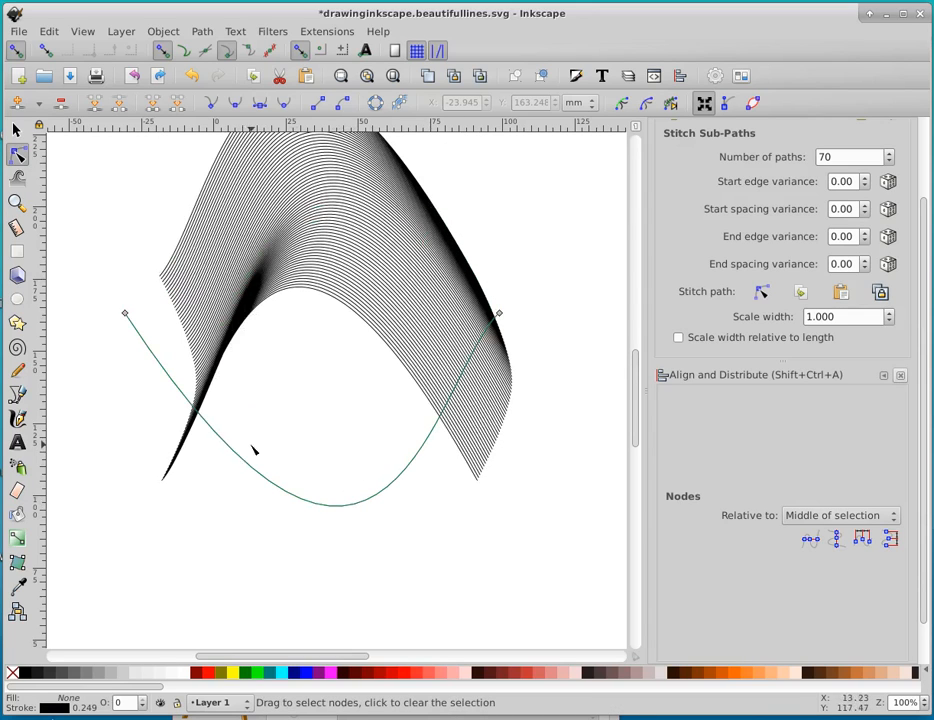
{"action": "left_click_drag", "start_coordinate": [292, 496], "coordinate": [517, 345]}
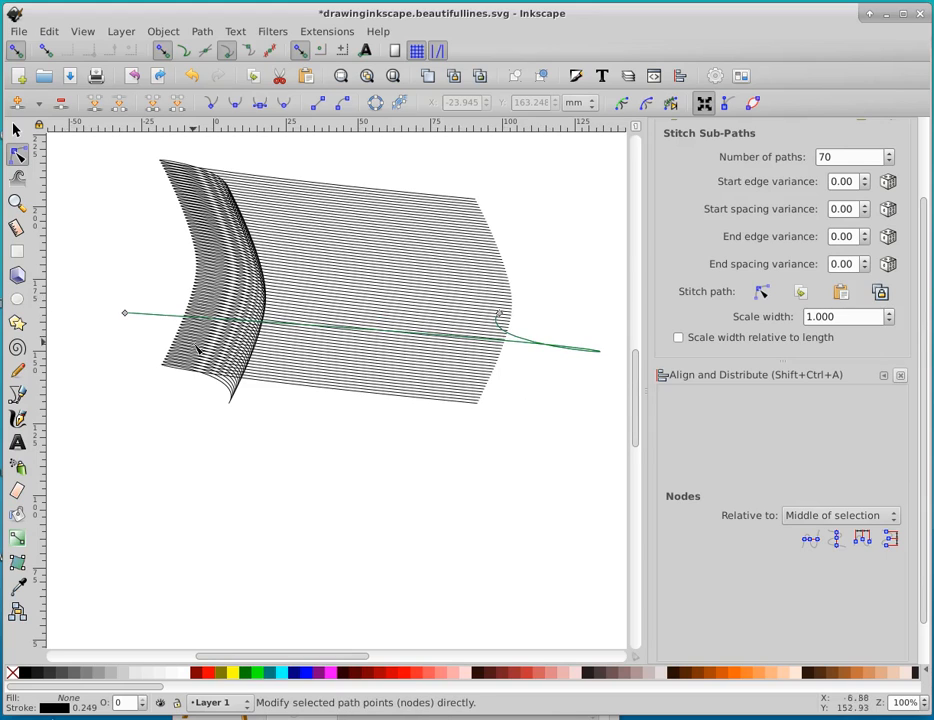
{"action": "left_click_drag", "start_coordinate": [499, 316], "coordinate": [300, 313]}
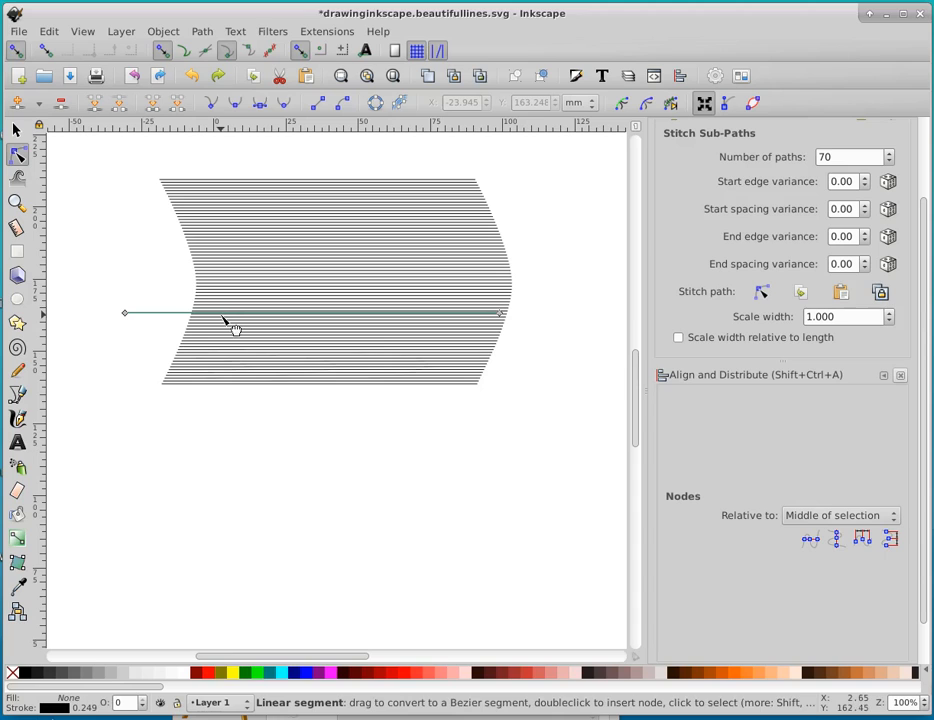
Bend the stitch path upward, move its end node outward, and place its start node at about X -35.5, Y 151.1 mm
{"action": "left_click_drag", "start_coordinate": [224, 316], "coordinate": [474, 253]}
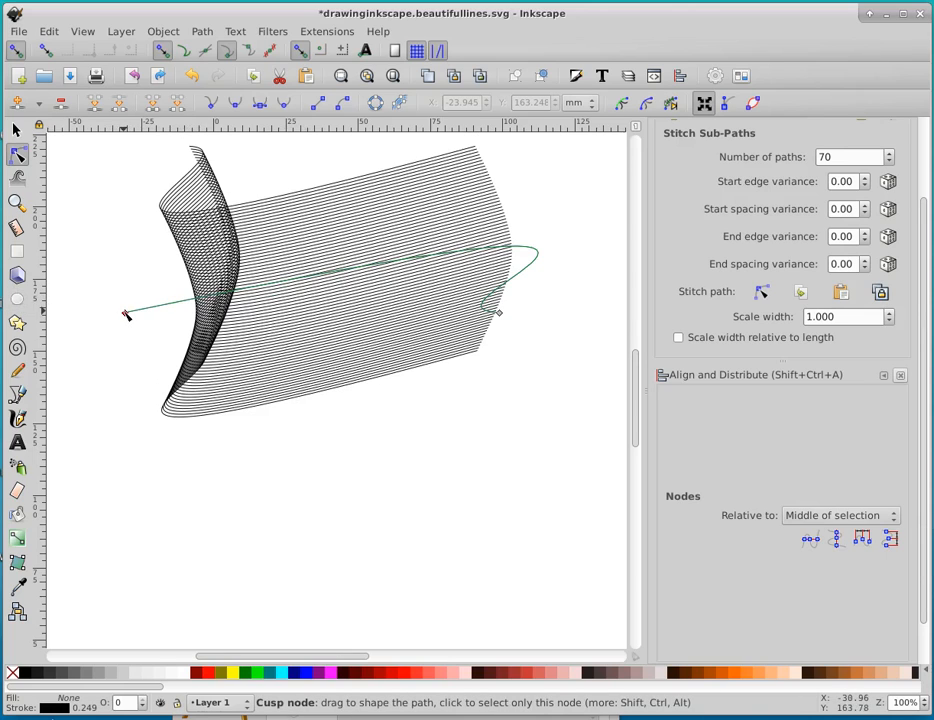
{"action": "left_click_drag", "start_coordinate": [126, 316], "coordinate": [206, 298]}
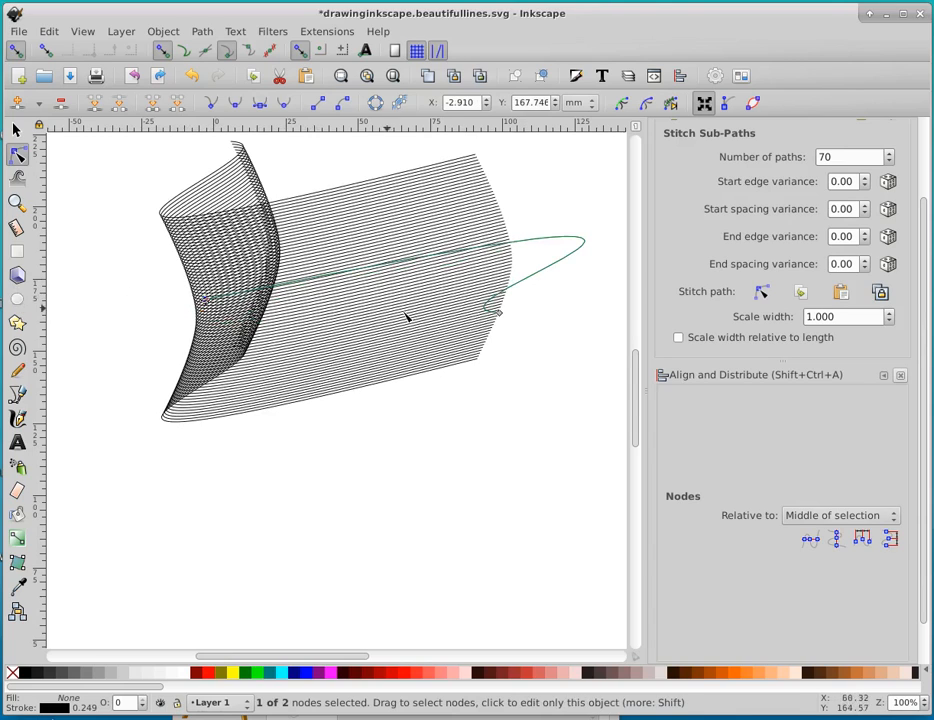
{"action": "left_click_drag", "start_coordinate": [499, 315], "coordinate": [578, 298]}
{"action": "left_click_drag", "start_coordinate": [205, 298], "coordinate": [111, 348]}
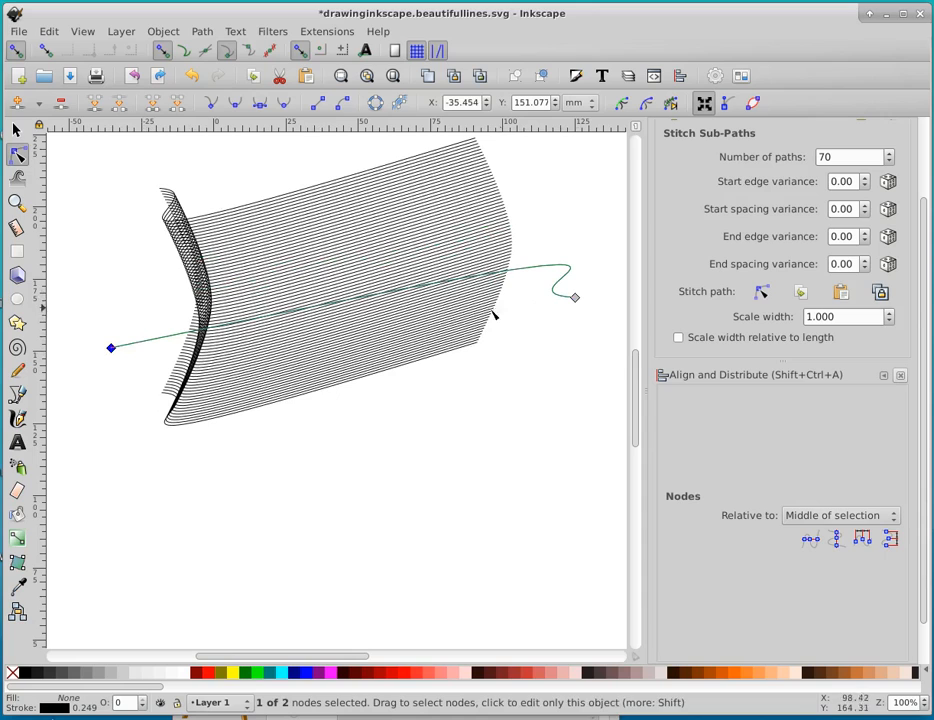
Reshape the segment between the stitch path's two nodes, ending with a bend that extends past the end node to fold the lines
{"action": "left_click_drag", "start_coordinate": [339, 303], "coordinate": [425, 398]}
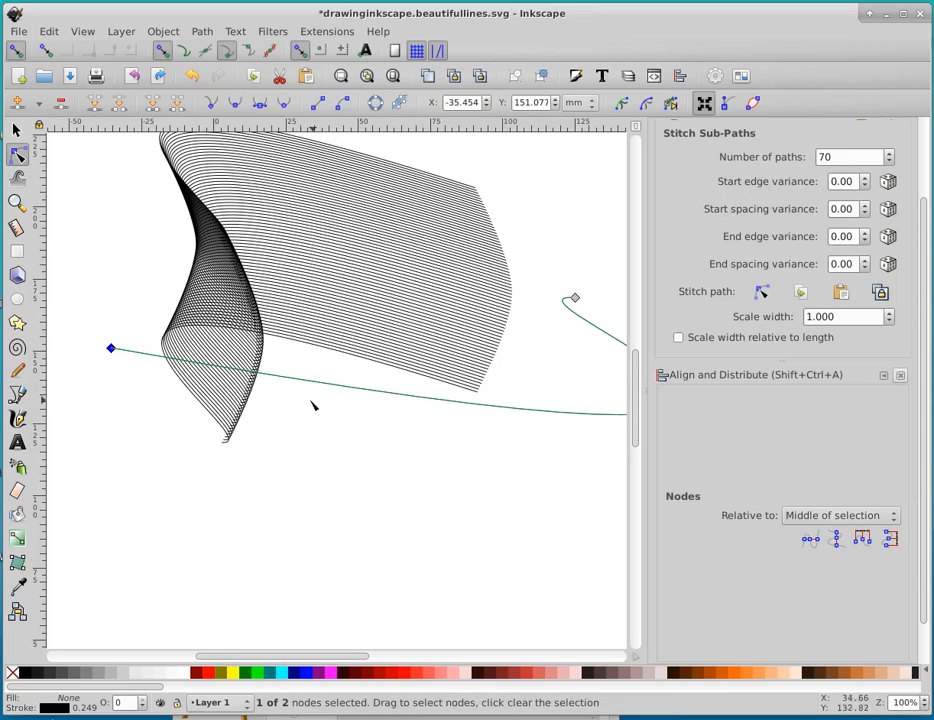
{"action": "left_click_drag", "start_coordinate": [298, 380], "coordinate": [167, 438]}
{"action": "left_click_drag", "start_coordinate": [322, 385], "coordinate": [225, 455]}
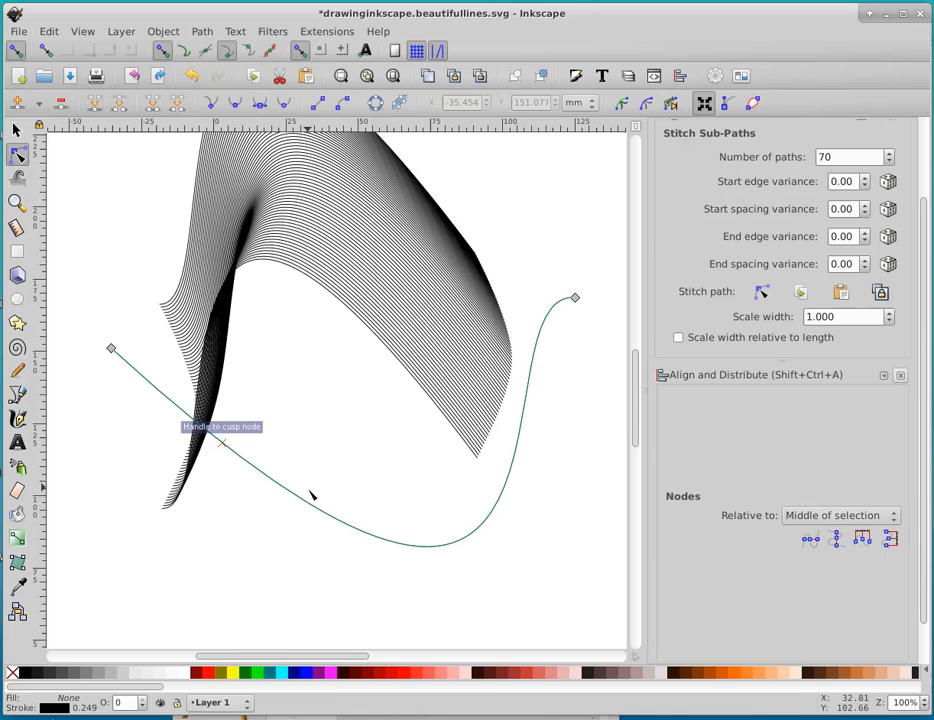
{"action": "key", "text": "ctrl+z"}
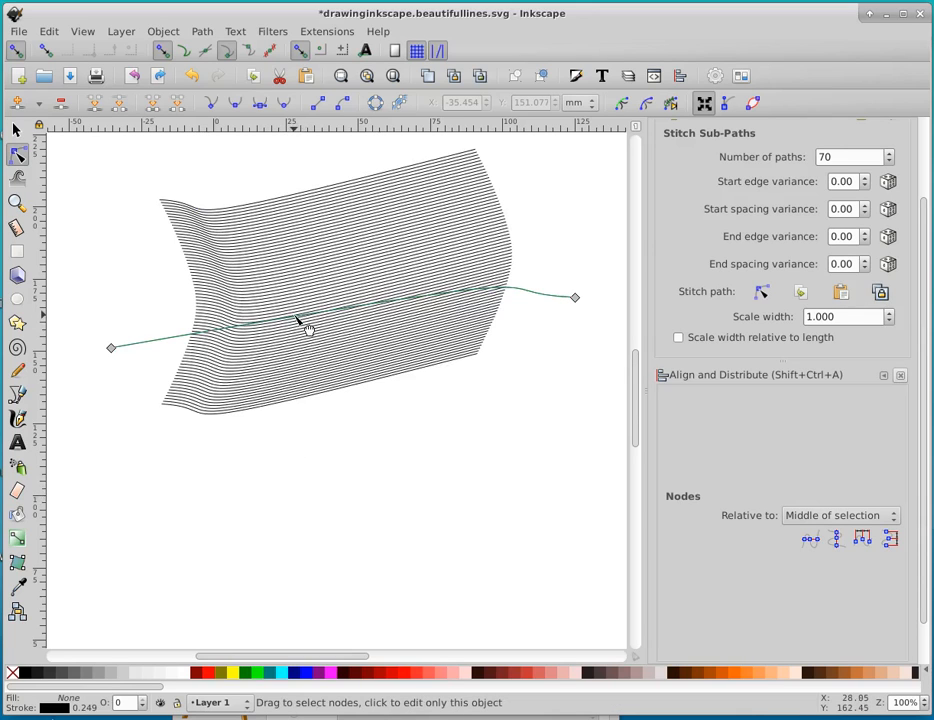
{"action": "left_click", "coordinate": [322, 320]}
{"action": "left_click_drag", "start_coordinate": [354, 315], "coordinate": [520, 344]}
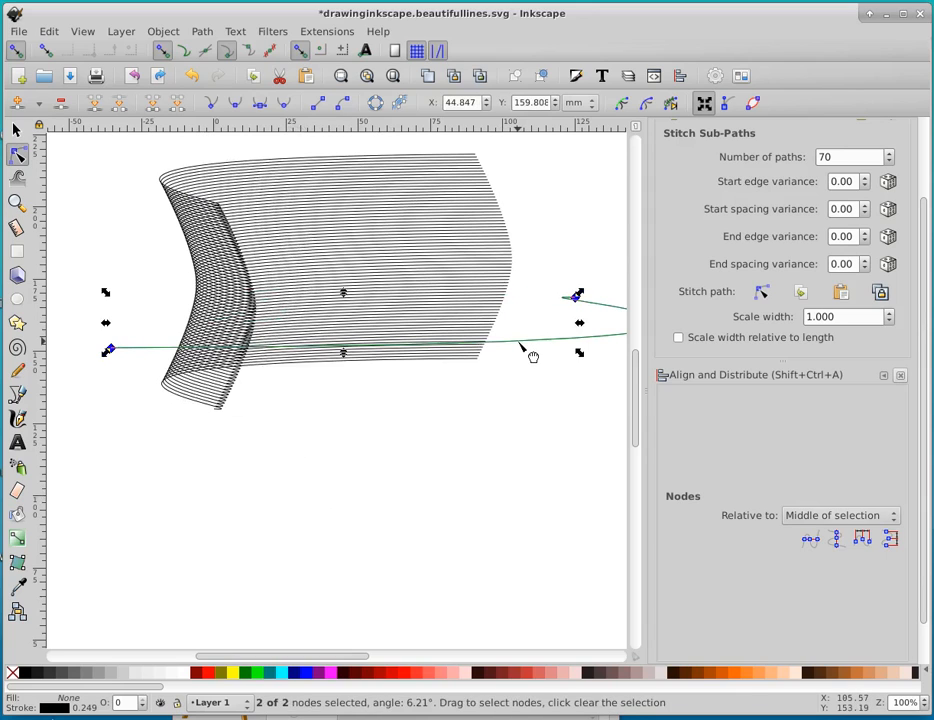
Reposition the stitch path, flatten it to almost no height, and bend its long segment upward so the lines fold diagonally
{"action": "left_click_drag", "start_coordinate": [111, 348], "coordinate": [52, 387]}
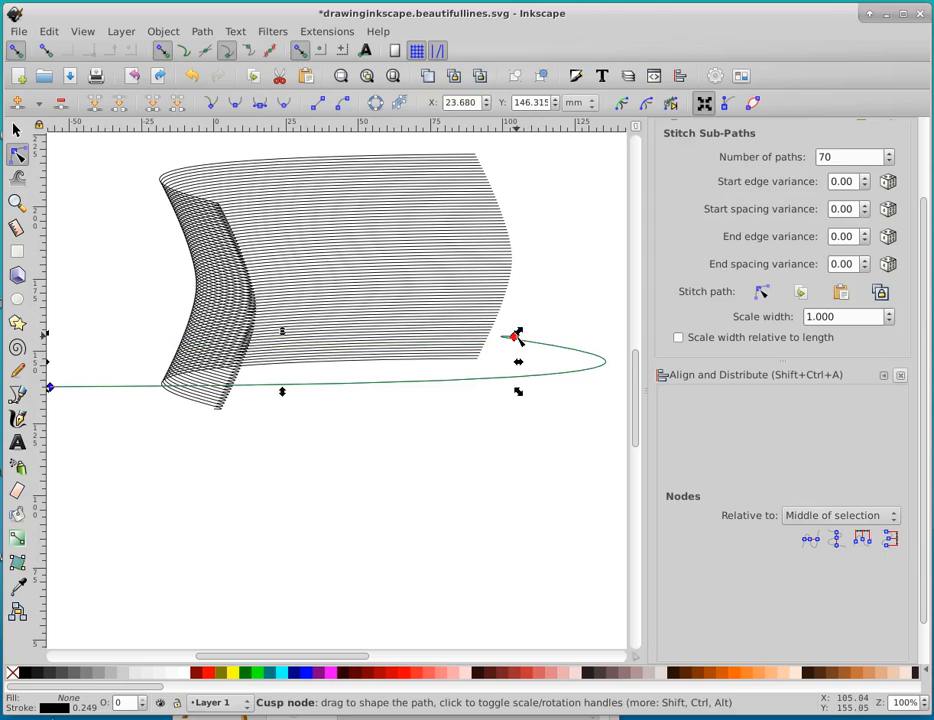
{"action": "left_click_drag", "start_coordinate": [516, 335], "coordinate": [584, 273]}
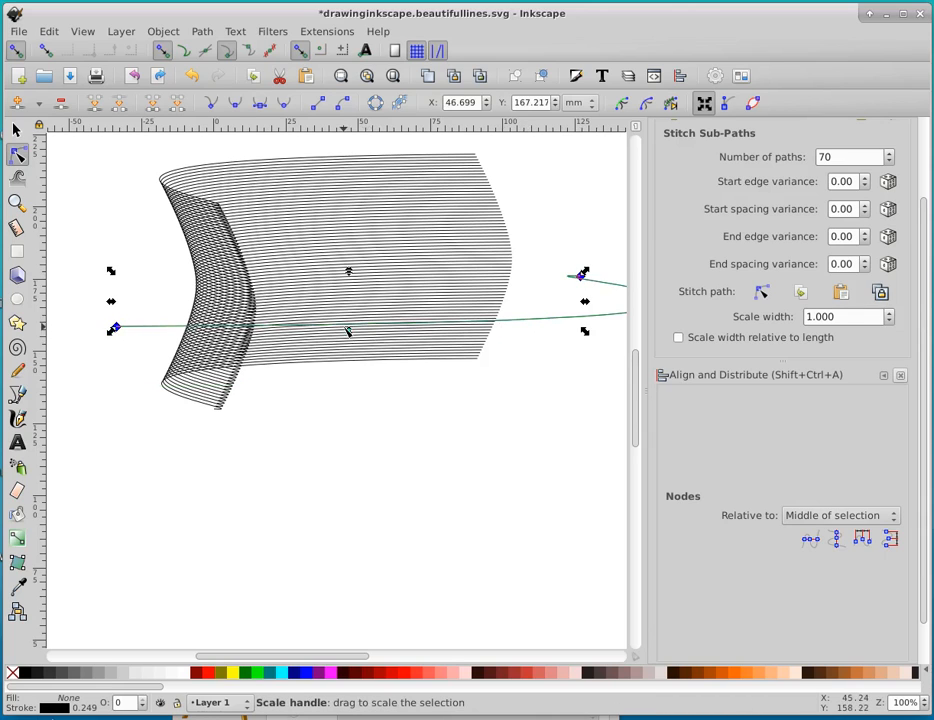
{"action": "left_click_drag", "start_coordinate": [349, 332], "coordinate": [352, 289]}
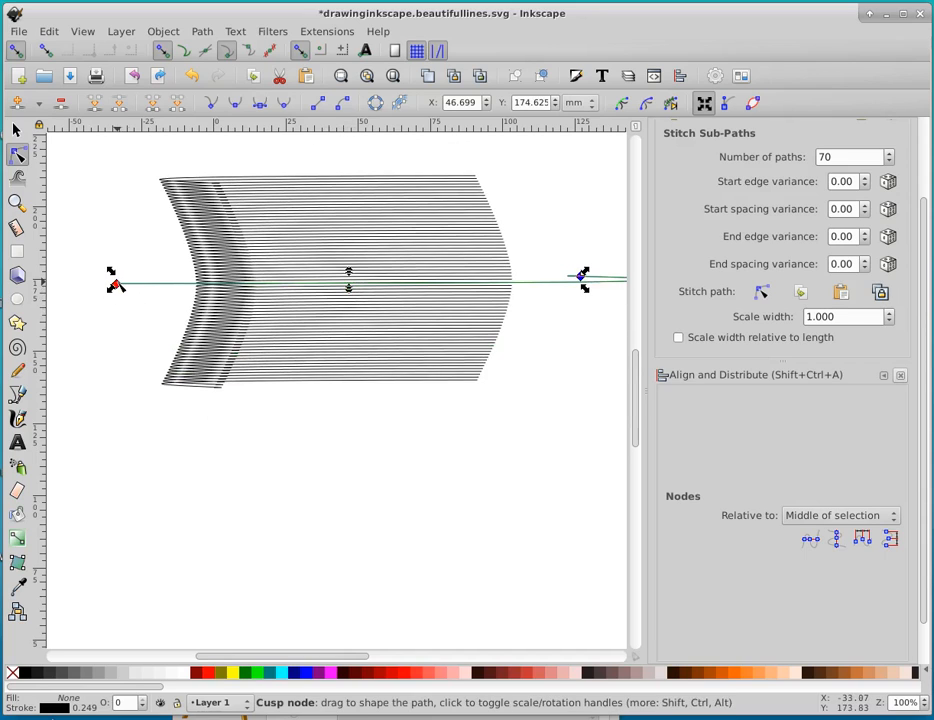
{"action": "left_click_drag", "start_coordinate": [428, 297], "coordinate": [540, 234]}
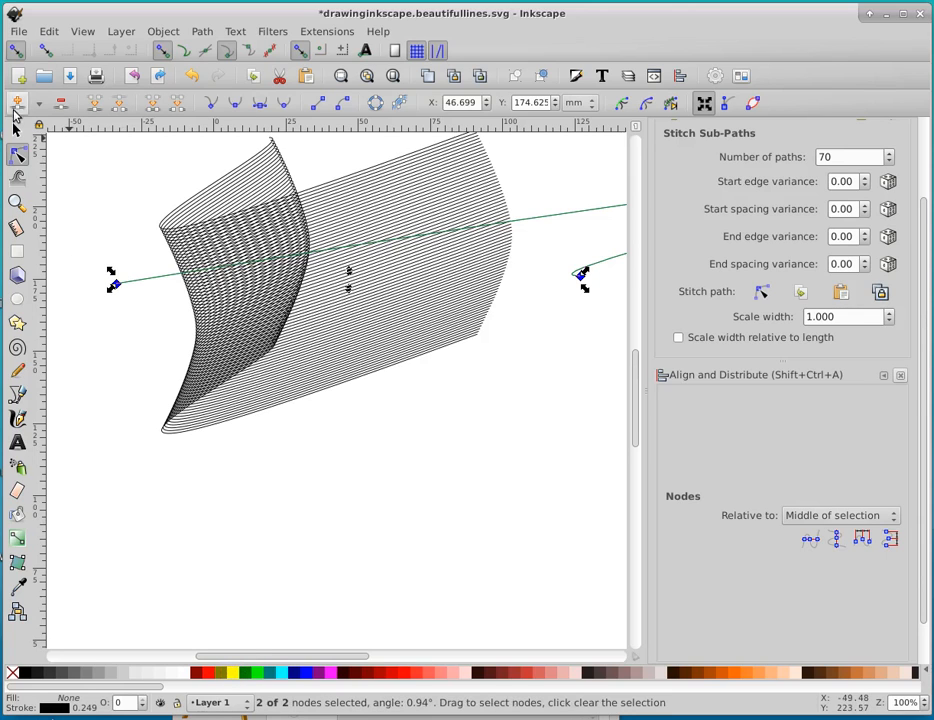
Select the stitched lines as an object and try yellow, olive, blue and red fills on them
{"action": "key", "text": "s"}
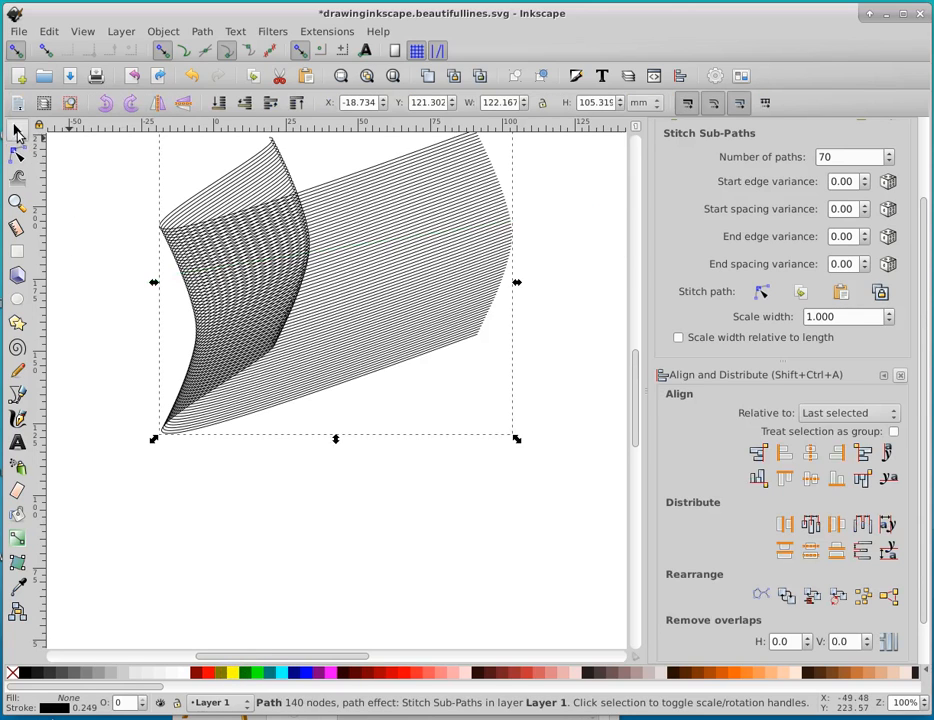
{"action": "left_click", "coordinate": [236, 673]}
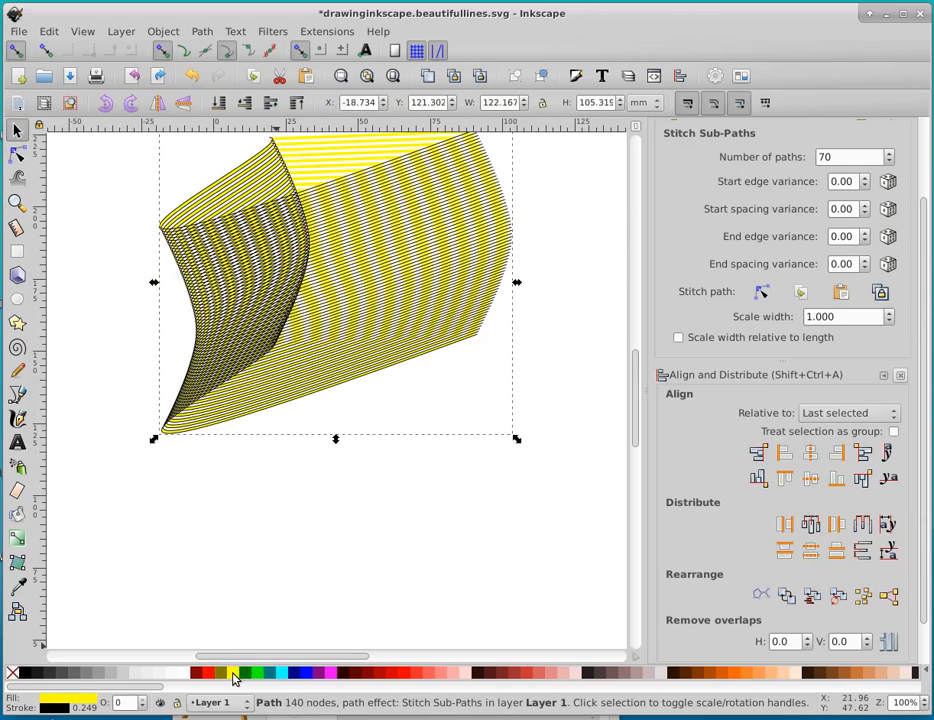
{"action": "left_click", "coordinate": [224, 680]}
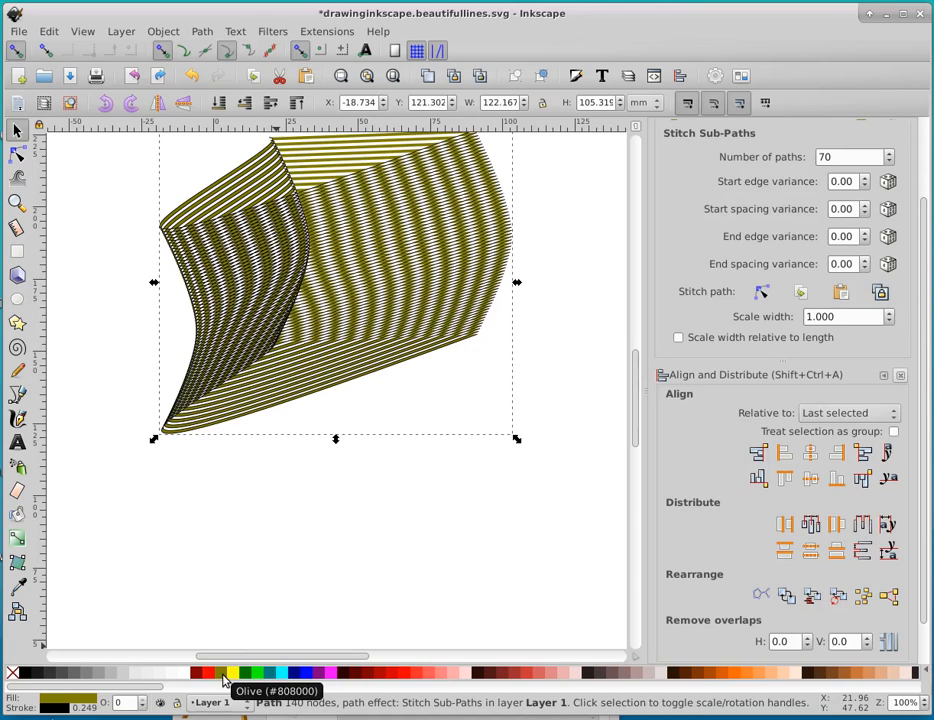
{"action": "left_click", "coordinate": [303, 678]}
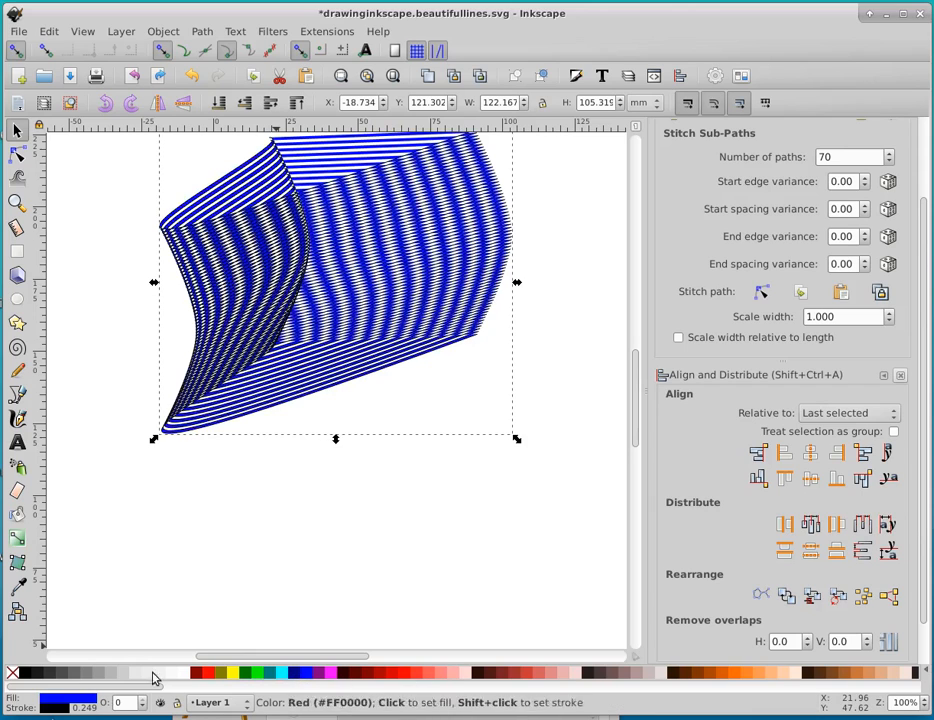
{"action": "left_click", "coordinate": [212, 678]}
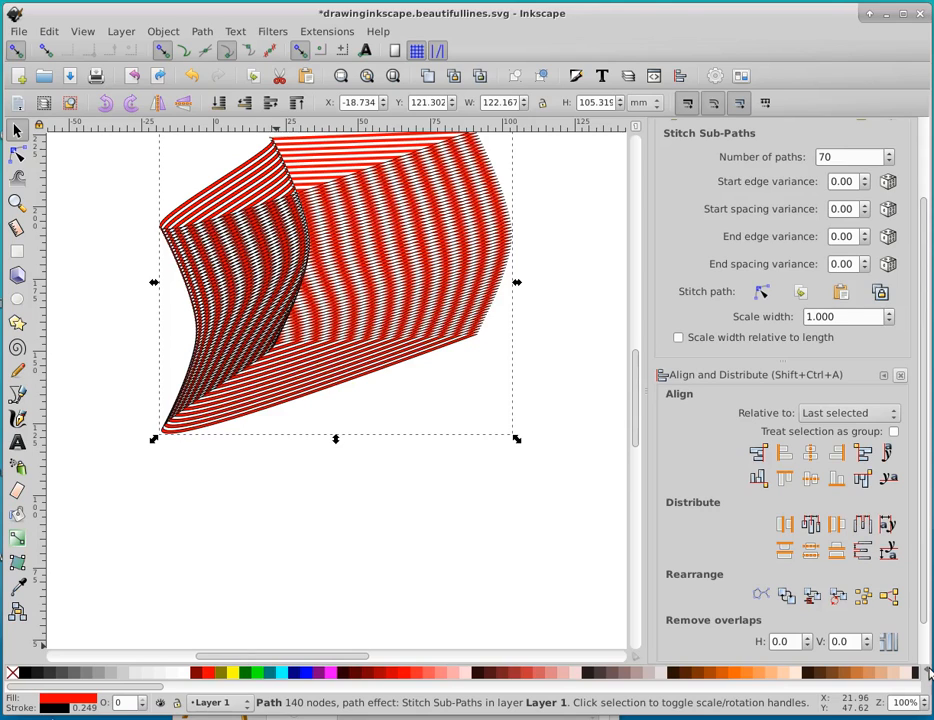
Switch the colour palette to Topographic and try its blue shades on the stitched lines, ending with a dark blue fill
{"action": "left_click", "coordinate": [928, 673]}
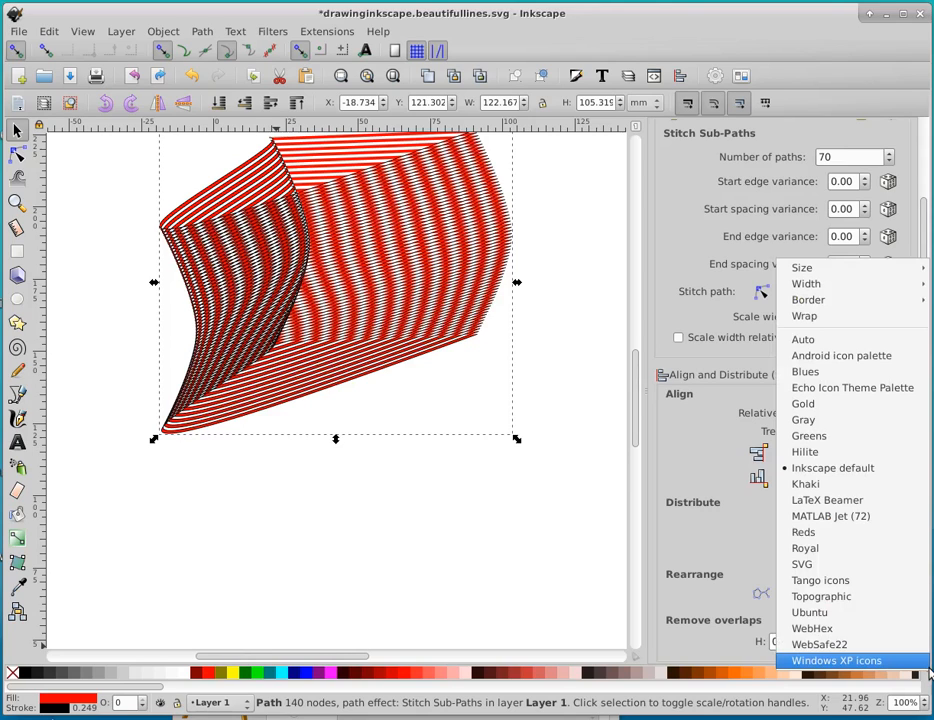
{"action": "left_click", "coordinate": [820, 598]}
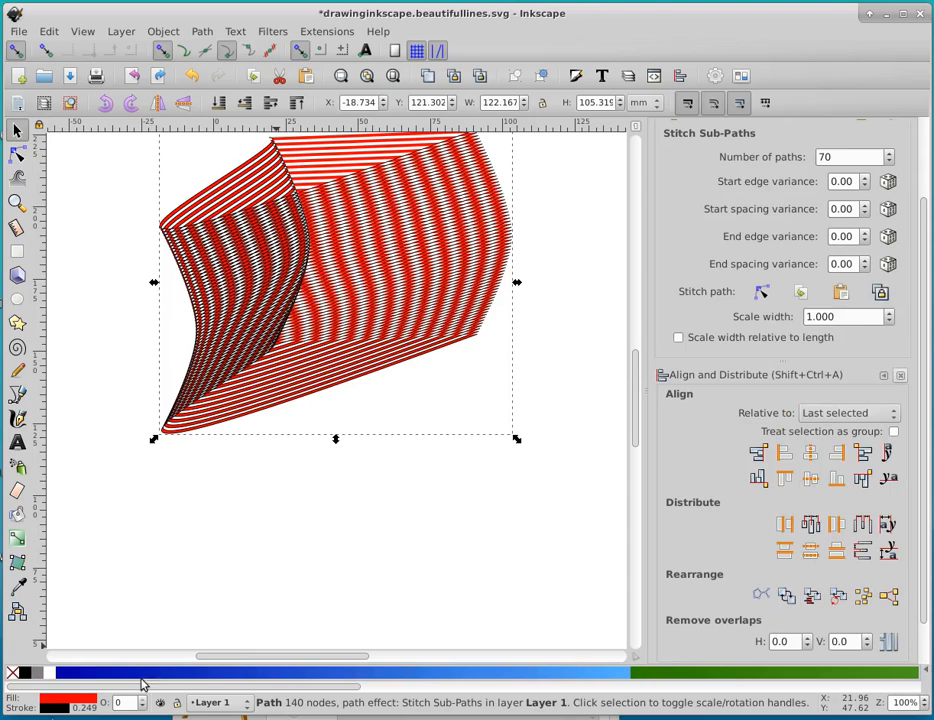
{"action": "left_click", "coordinate": [172, 678]}
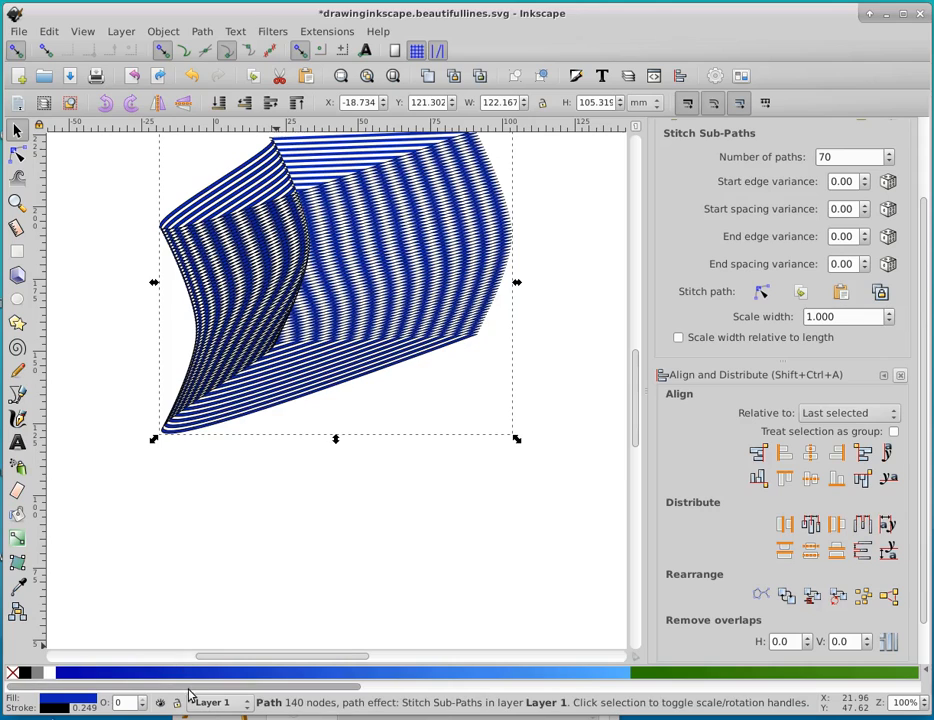
{"action": "left_click", "coordinate": [283, 682]}
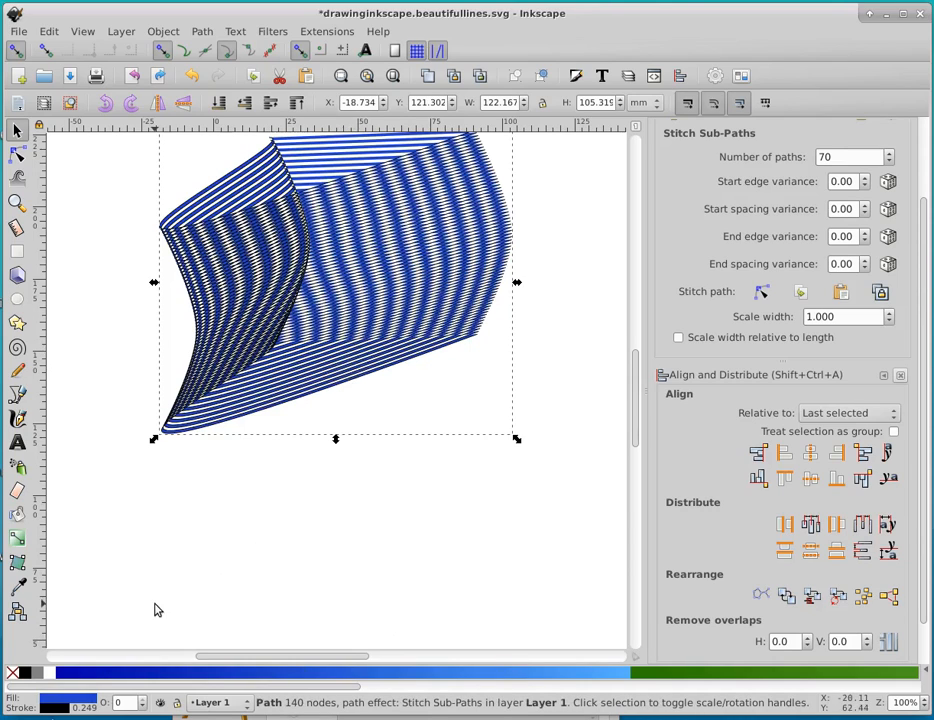
{"action": "left_click", "coordinate": [85, 676]}
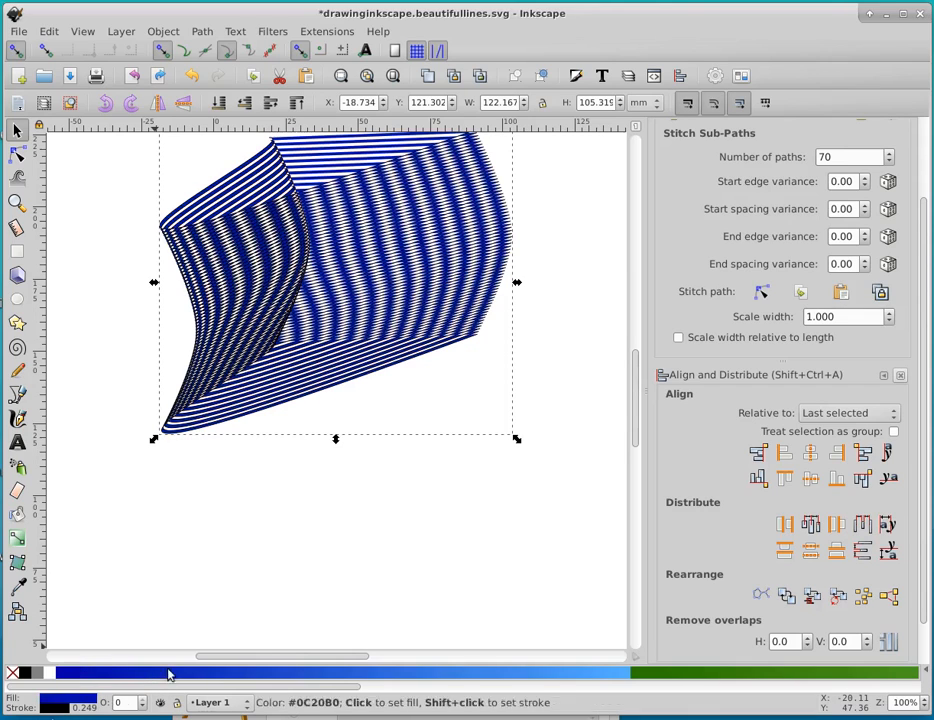
{"action": "scroll", "coordinate": [494, 559], "scroll_direction": "up", "scroll_amount": 2}
{"action": "scroll", "coordinate": [494, 559], "scroll_direction": "up", "scroll_amount": 2}
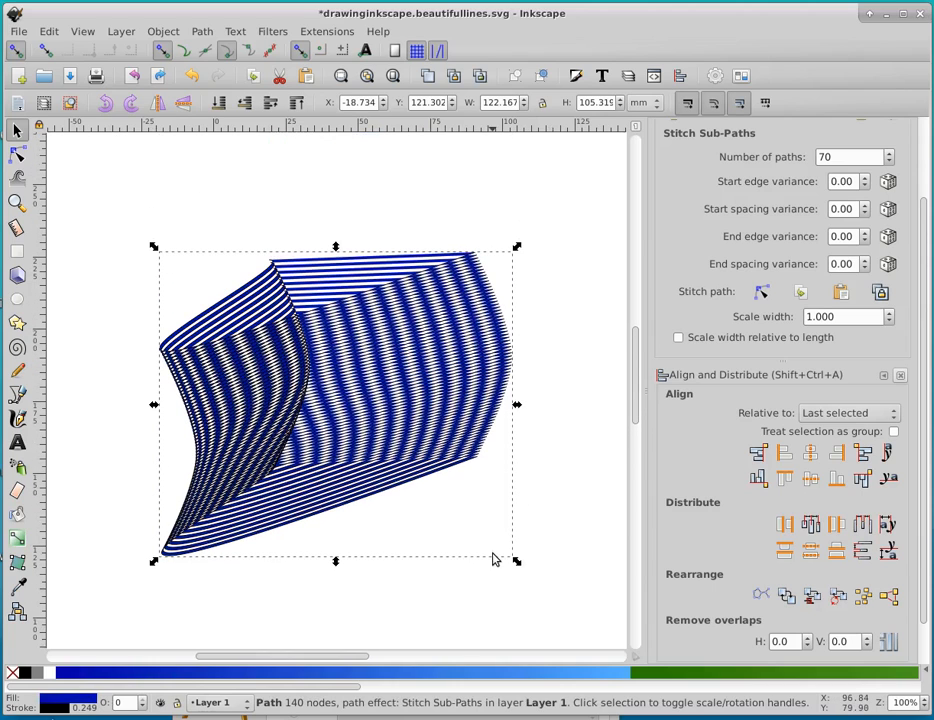